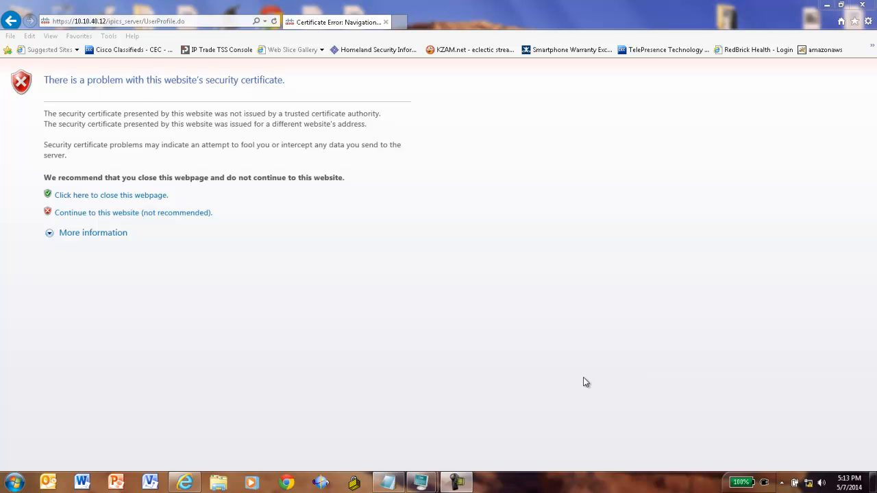
# - Bypass the certificate warning and log in with the administrator user name and password
pyautogui.click(106, 219)
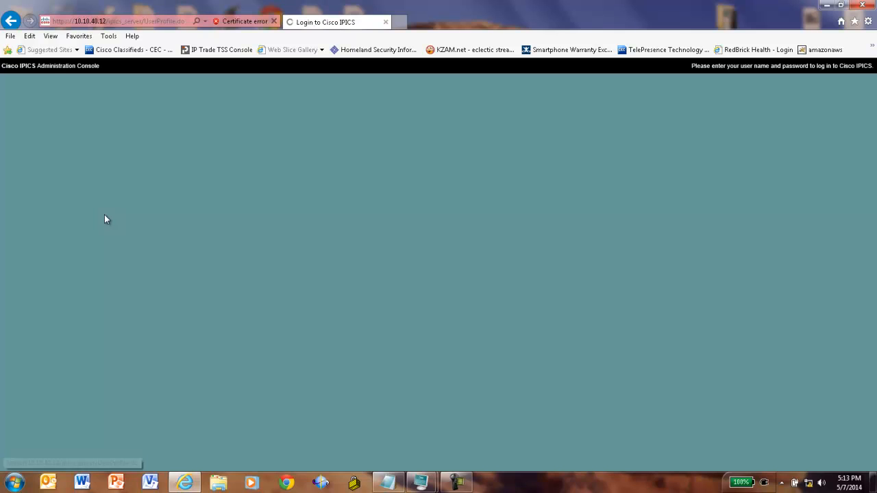
pyautogui.write('ics')
pyautogui.click(435, 173)
pyautogui.click(435, 173)
pyautogui.write('•••••••••')
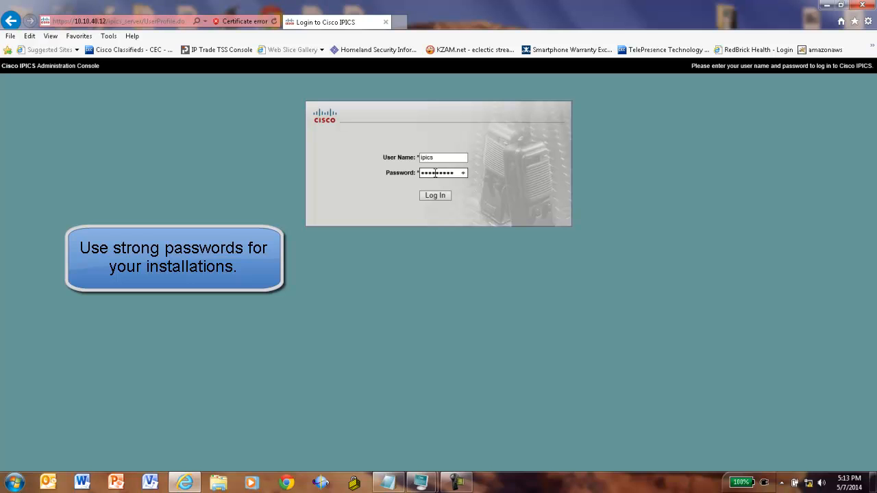
pyautogui.press('Return')
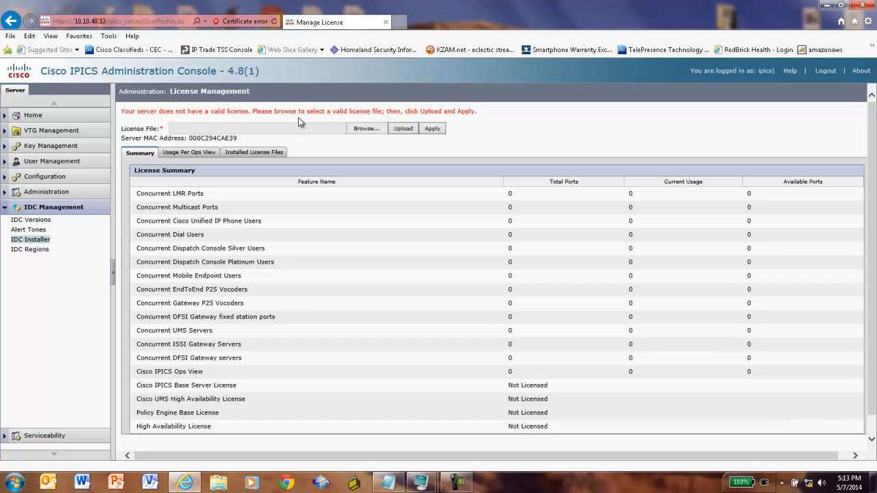
# - Move the IPICS Plan.txt notes window beside the console to read the plan
pyautogui.moveTo(714, 126); pyautogui.dragTo(635, 100)
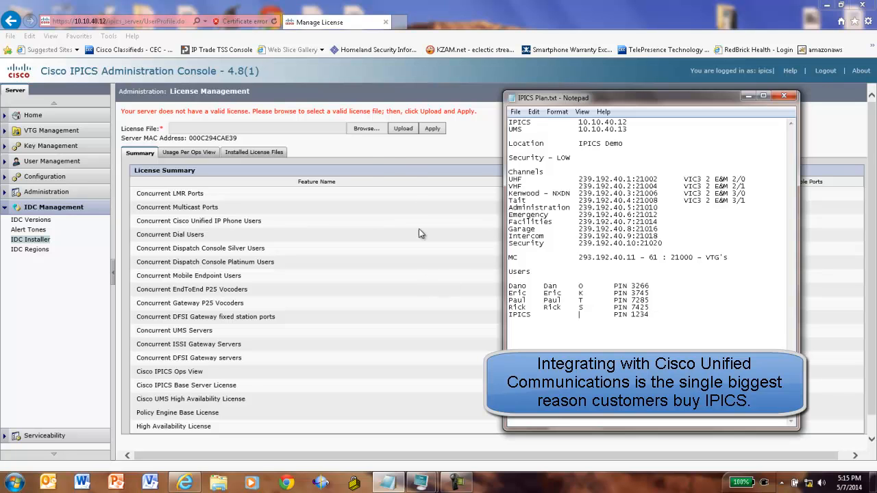
# - Upload and apply the license file 48_250_full_AE39.lic
pyautogui.click(366, 129)
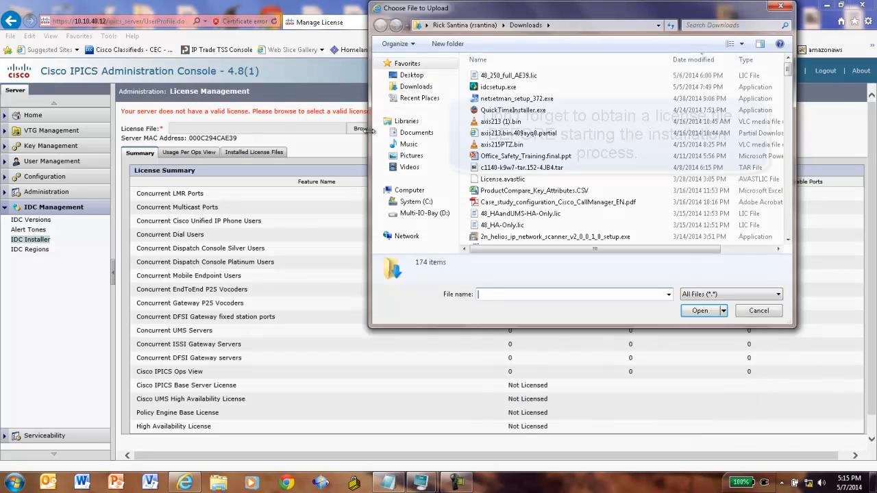
pyautogui.click(508, 75)
pyautogui.click(699, 311)
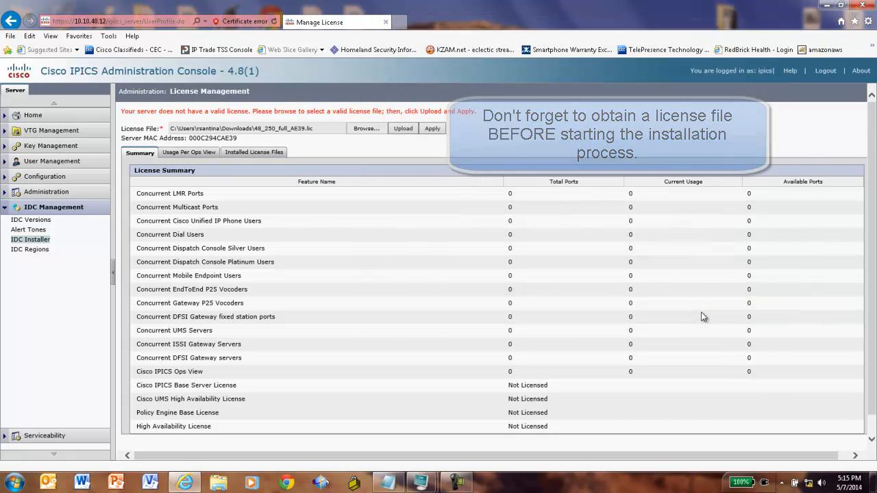
pyautogui.click(397, 129)
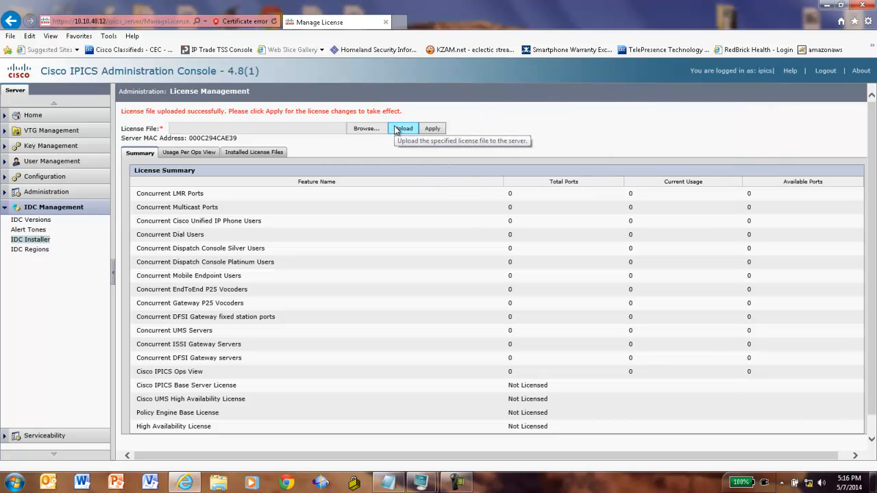
pyautogui.click(426, 130)
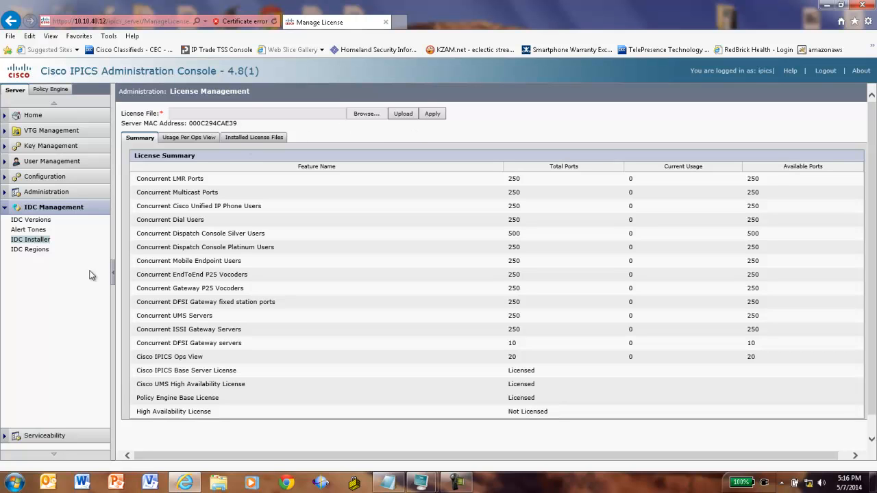
# - In Configuration > Locations, add location 'IPICS Demo' described as 'IPICS Demonstration System'
pyautogui.click(388, 483)
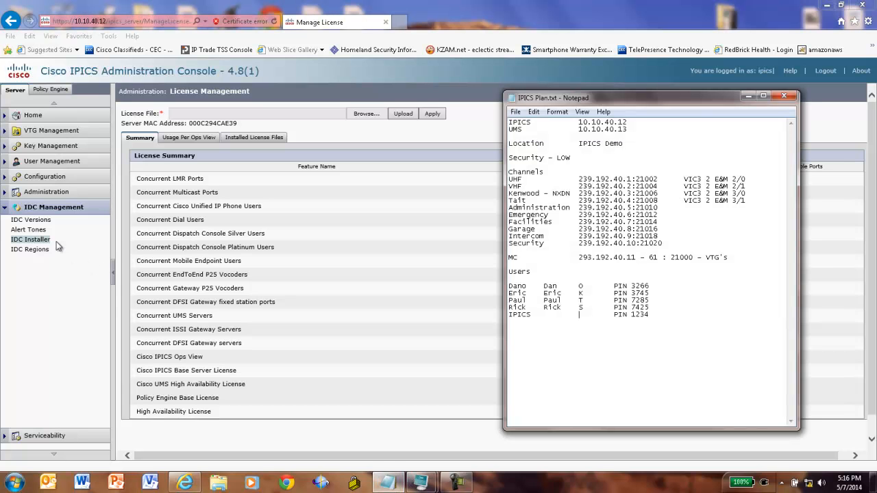
pyautogui.click(41, 177)
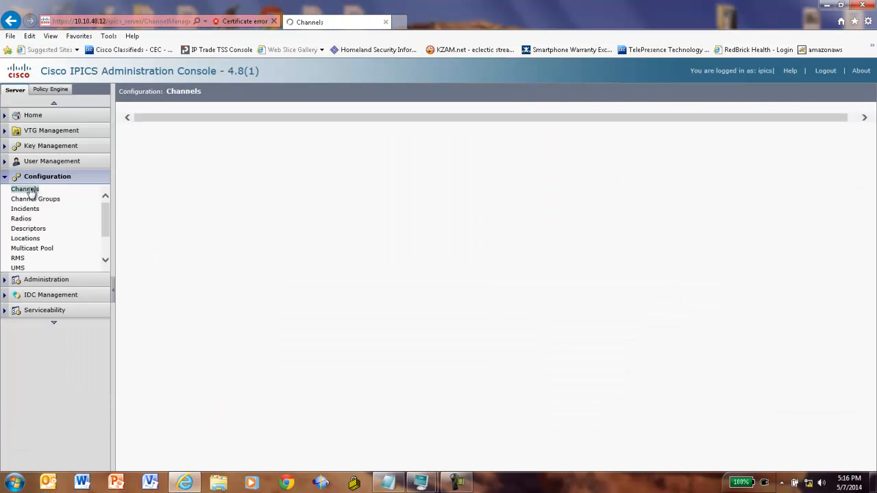
pyautogui.click(26, 239)
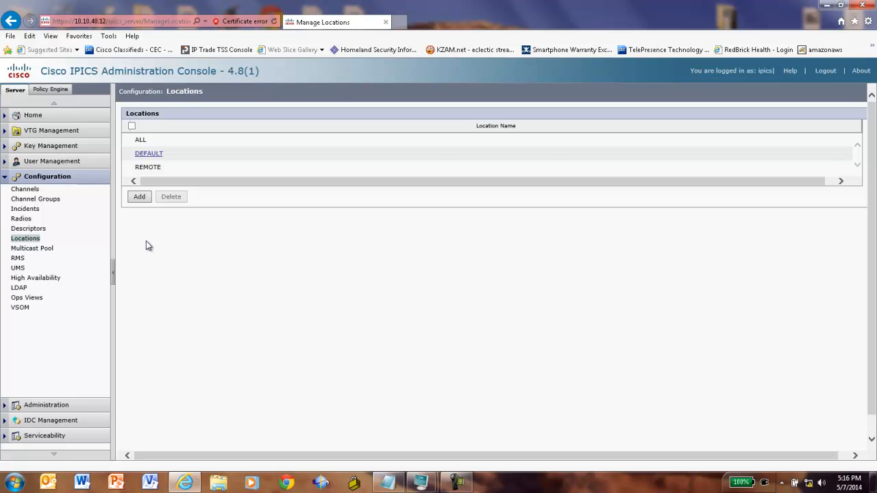
pyautogui.click(141, 200)
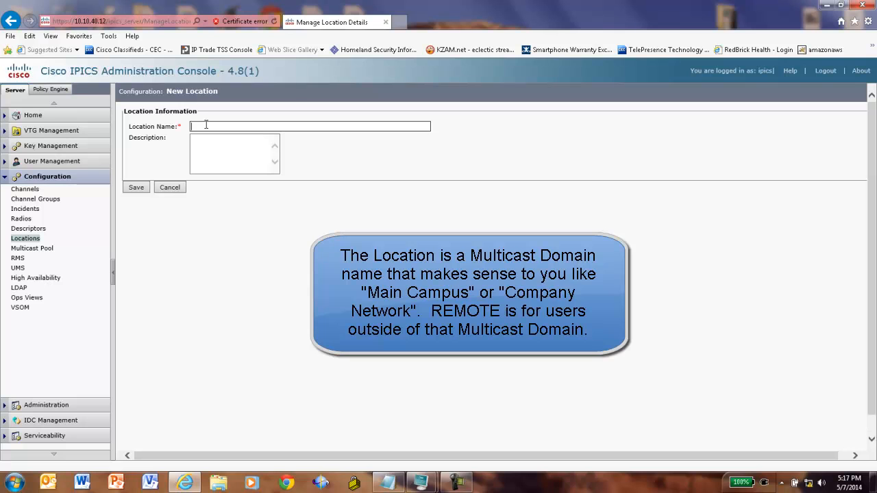
pyautogui.click(206, 125)
pyautogui.write('IPICS ')
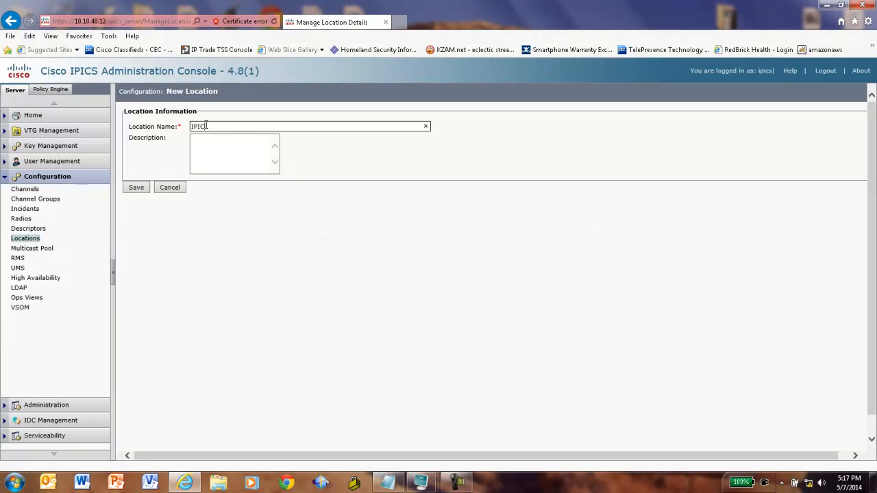
pyautogui.write('Demo')
pyautogui.click(206, 140)
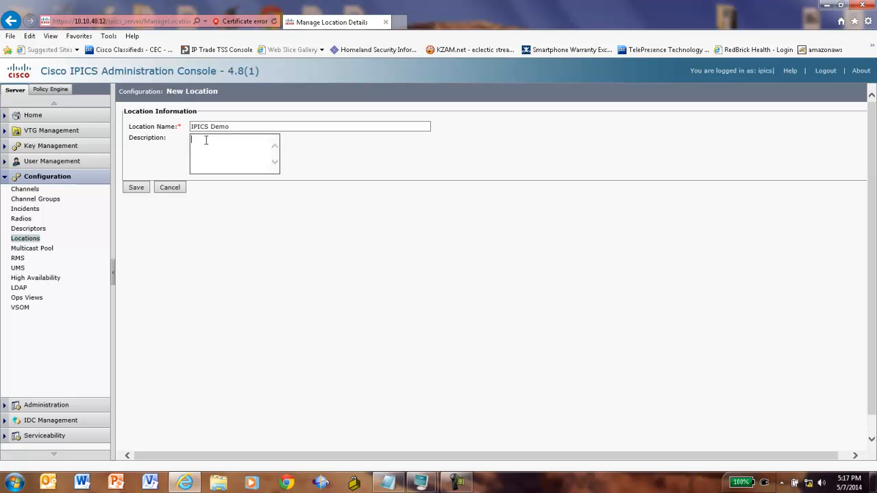
pyautogui.write('IPICS Demonstration System')
pyautogui.click(135, 187)
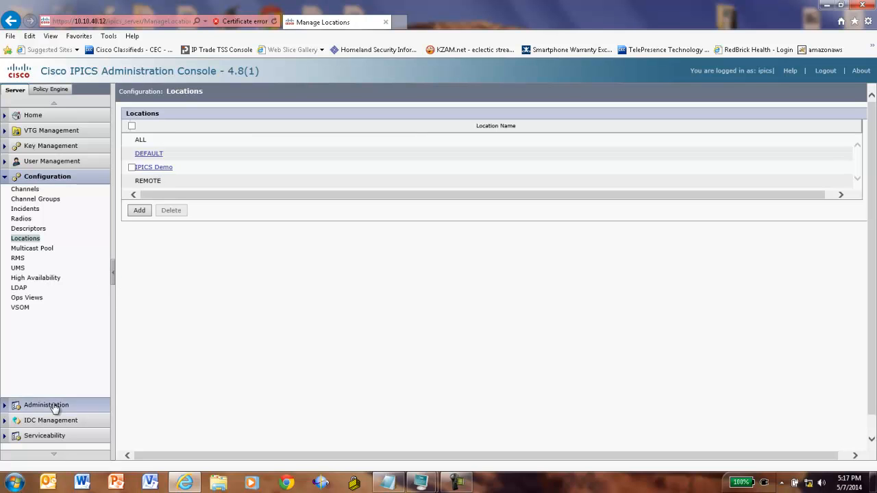
# - Tick Disable RMS Comparator on the General tab of Administration > Options
pyautogui.click(9, 410)
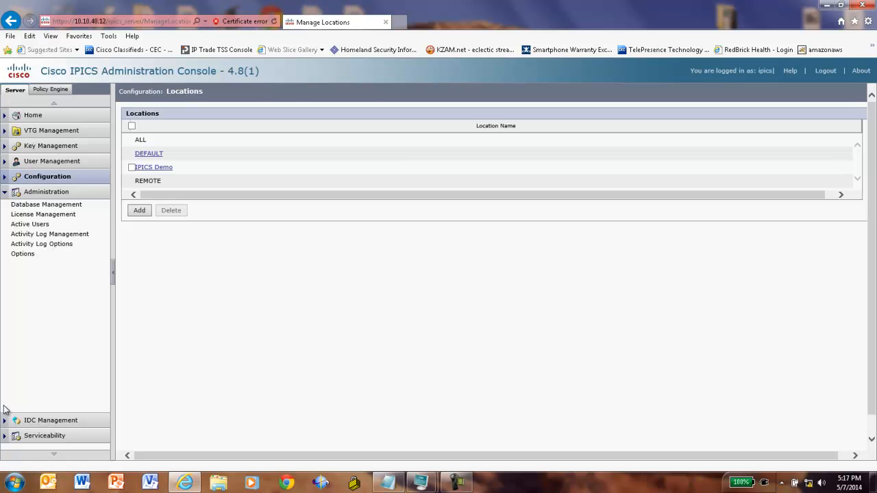
pyautogui.click(30, 255)
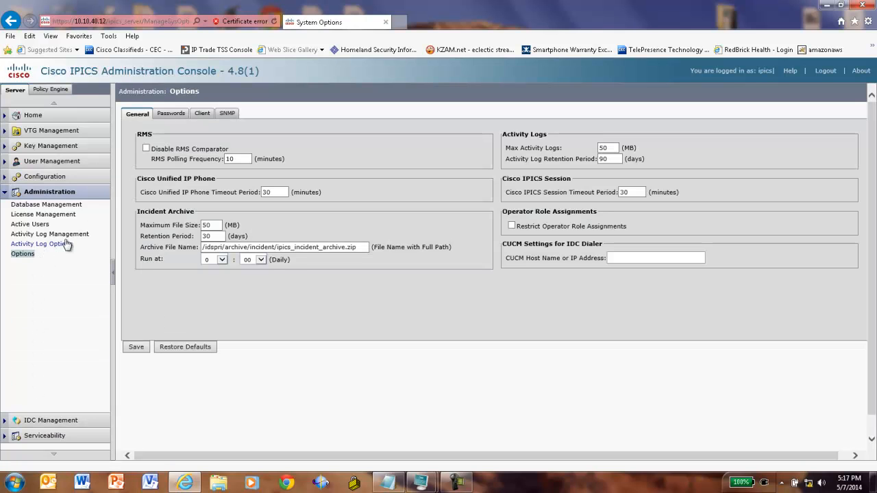
pyautogui.click(146, 150)
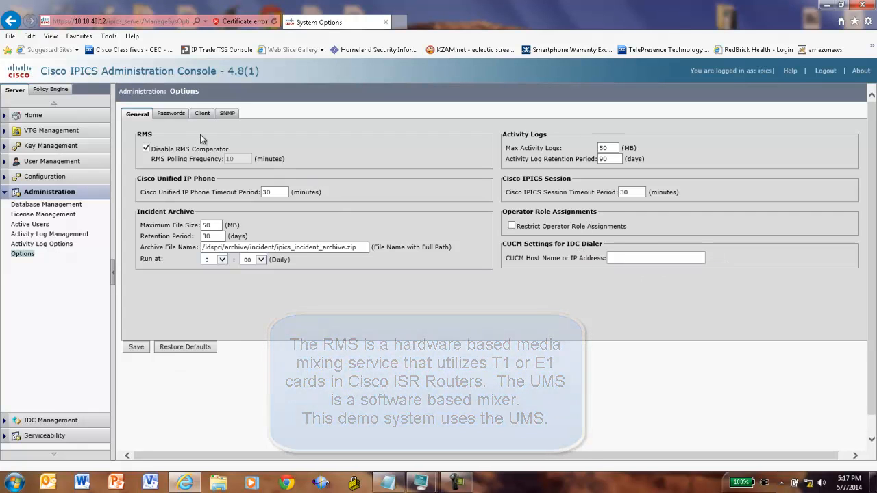
# - Set the minimum password length and minimum digit length both to 4
pyautogui.click(177, 116)
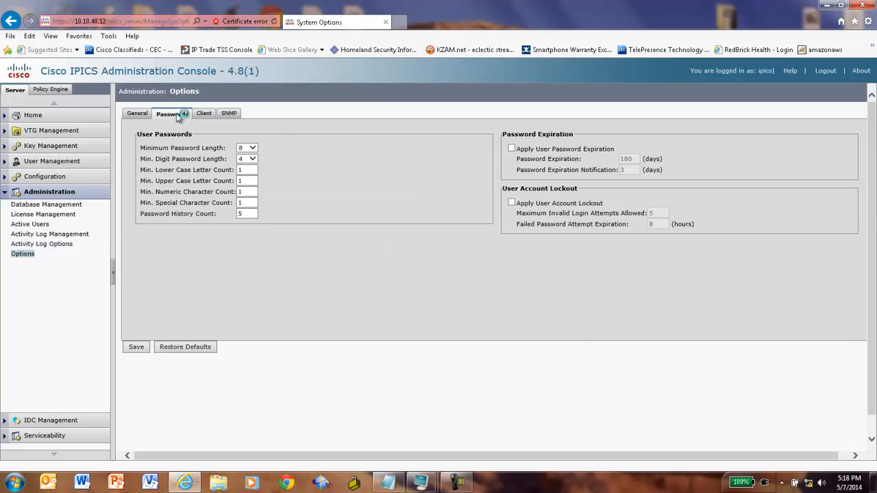
pyautogui.click(253, 148)
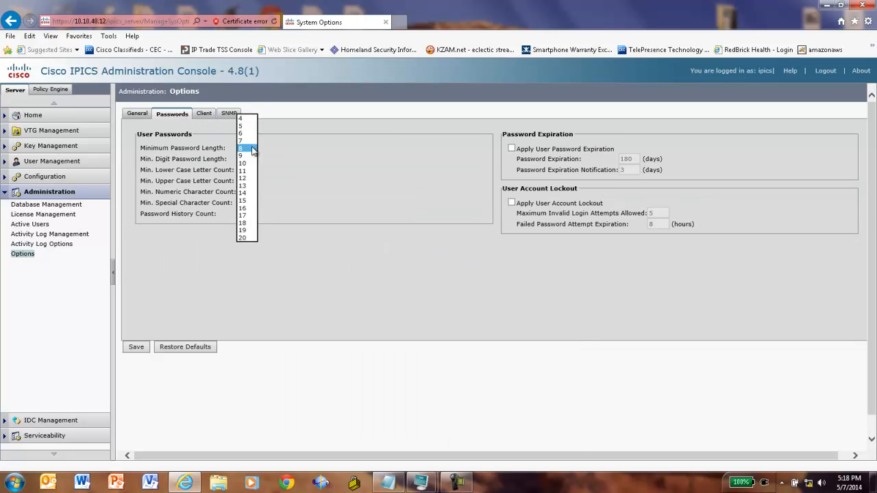
pyautogui.click(246, 119)
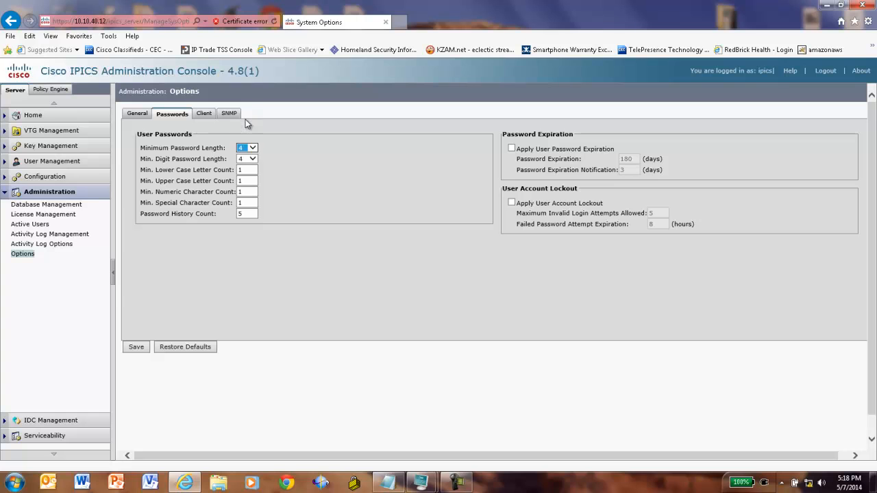
pyautogui.click(252, 158)
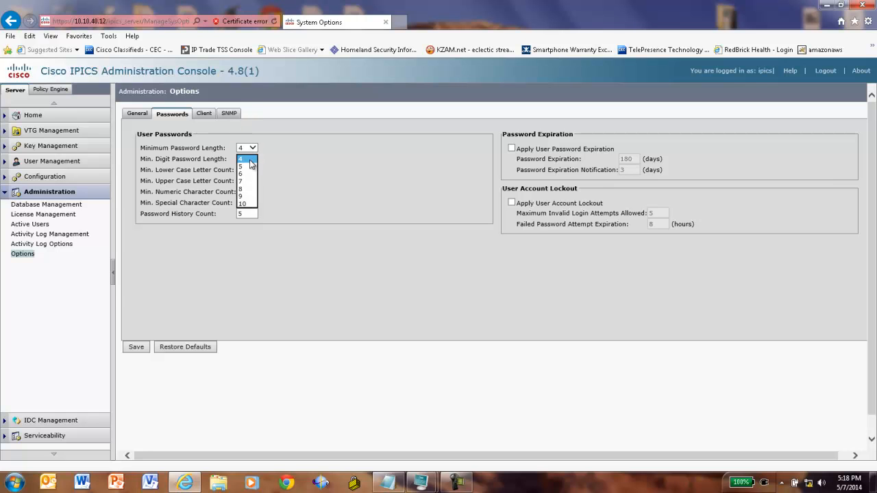
pyautogui.click(244, 159)
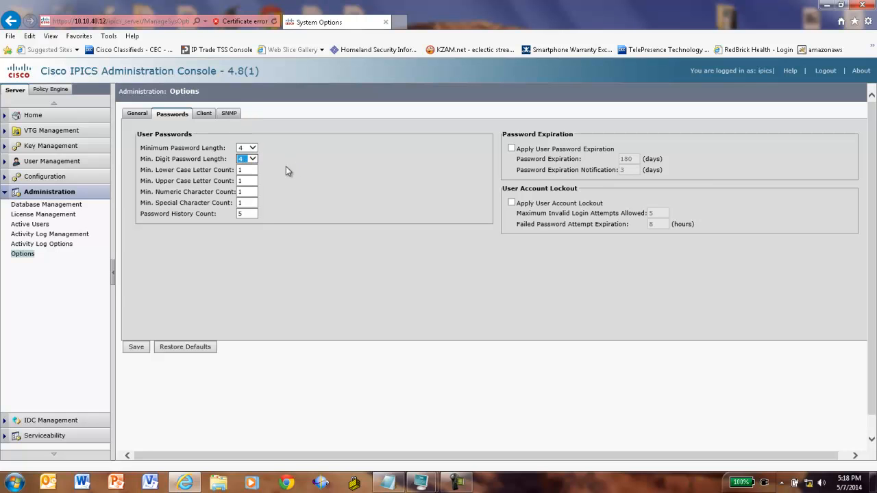
# - Set lowercase, uppercase, numeric and history counts to 0 and save the password policy
pyautogui.click(248, 172)
pyautogui.press('BackSpace')
pyautogui.write('0')
pyautogui.click(247, 188)
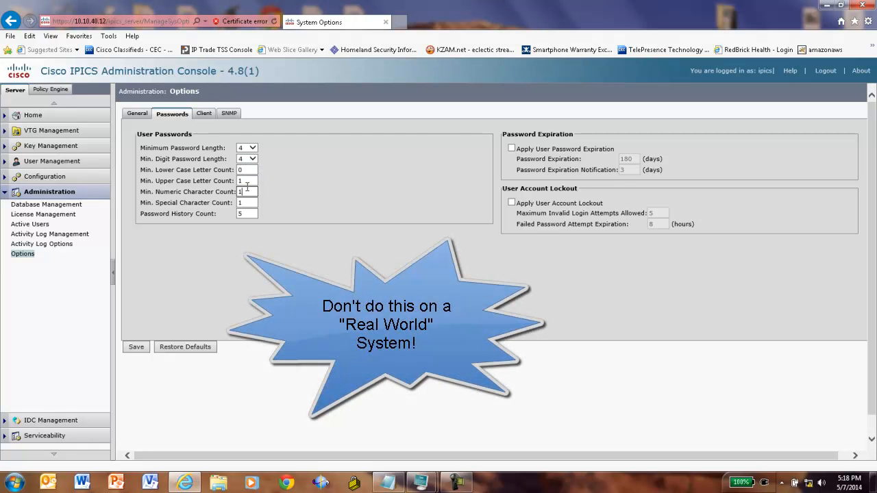
pyautogui.doubleClick(250, 180)
pyautogui.doubleClick(246, 191)
pyautogui.write('0')
pyautogui.press('Tab')
pyautogui.write('0')
pyautogui.press('Tab')
pyautogui.write('0')
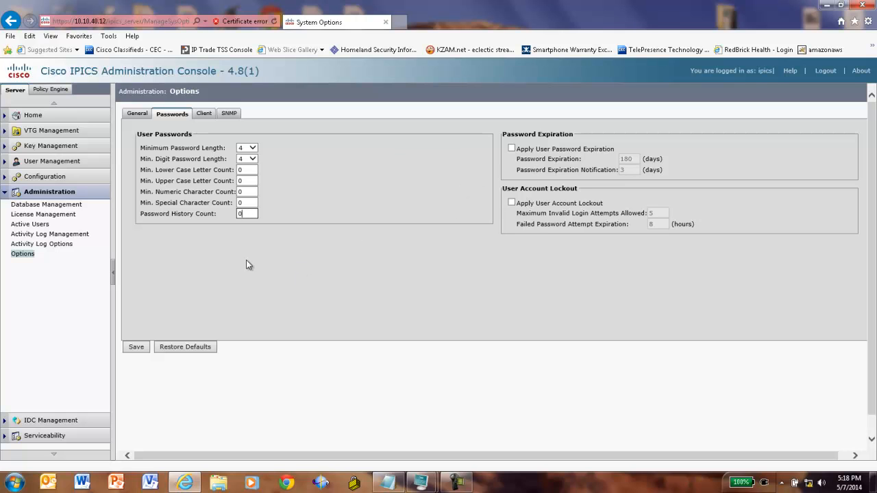
pyautogui.click(135, 347)
# - Glance at the Client and SNMP option tabs, then open the empty Configuration Channels list
pyautogui.click(205, 113)
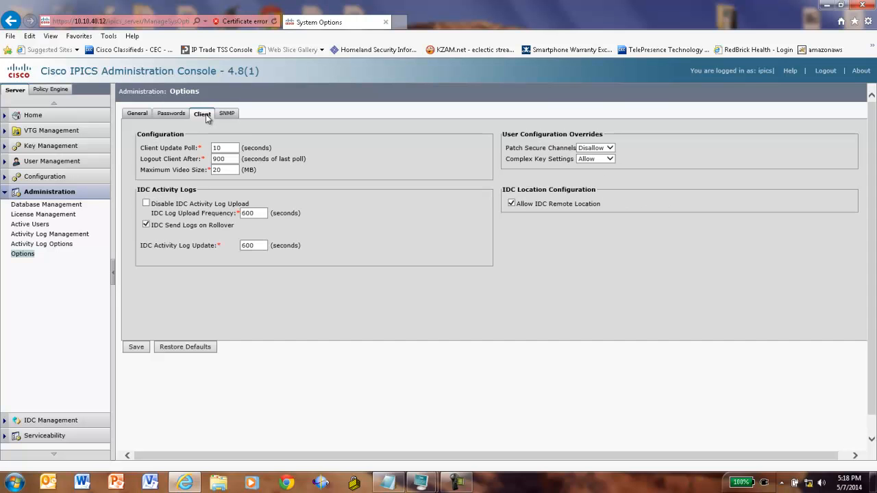
pyautogui.click(227, 113)
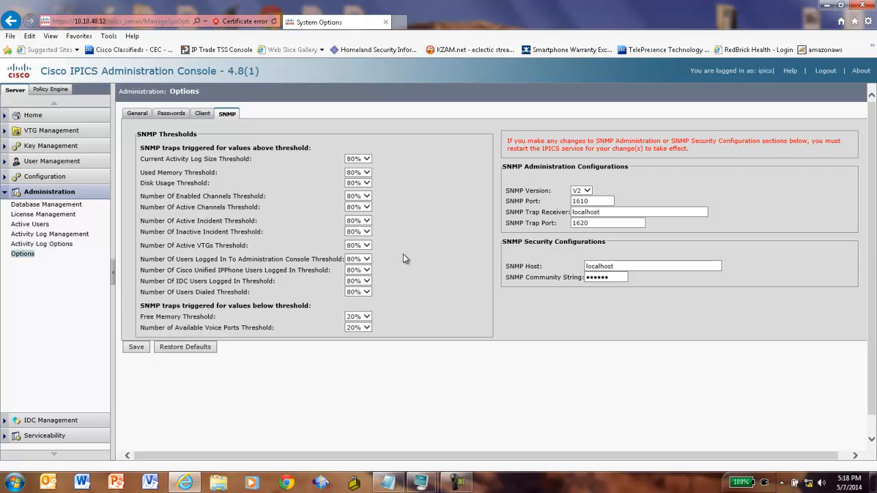
pyautogui.click(201, 114)
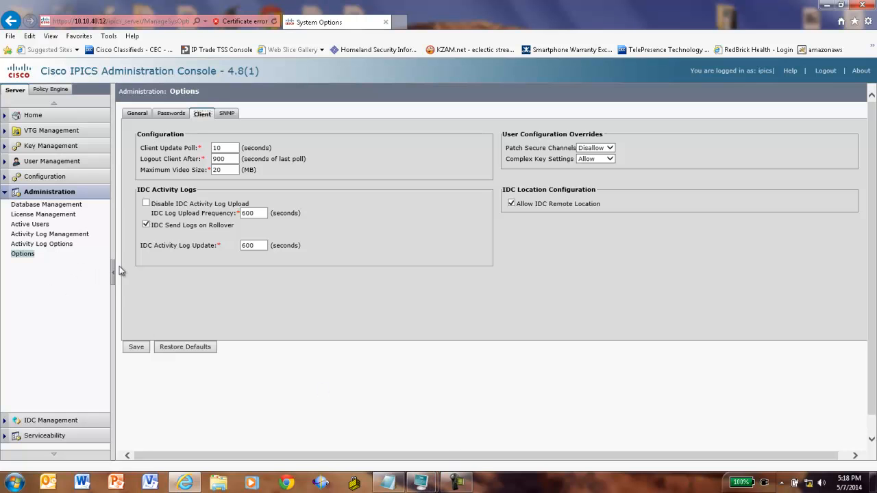
pyautogui.click(47, 177)
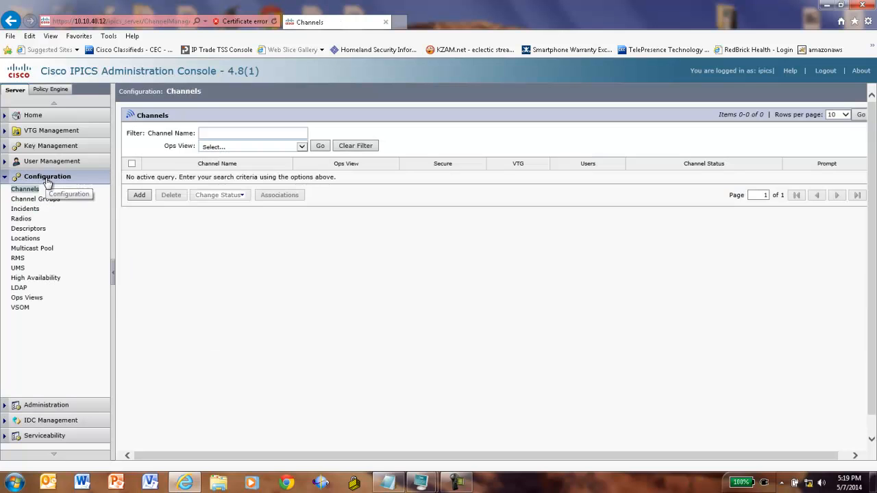
# - Place the IPICS Plan.txt notes on the right beside the empty Channels list
pyautogui.click(388, 484)
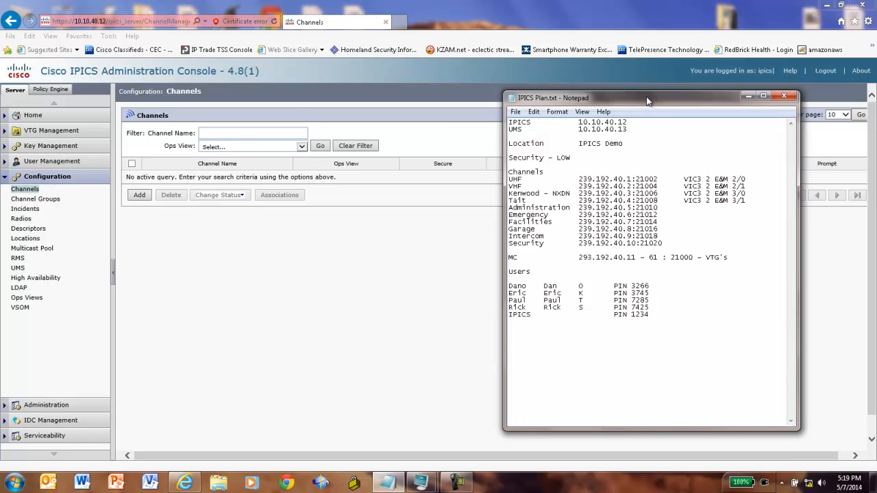
pyautogui.moveTo(650, 102); pyautogui.dragTo(609, 110)
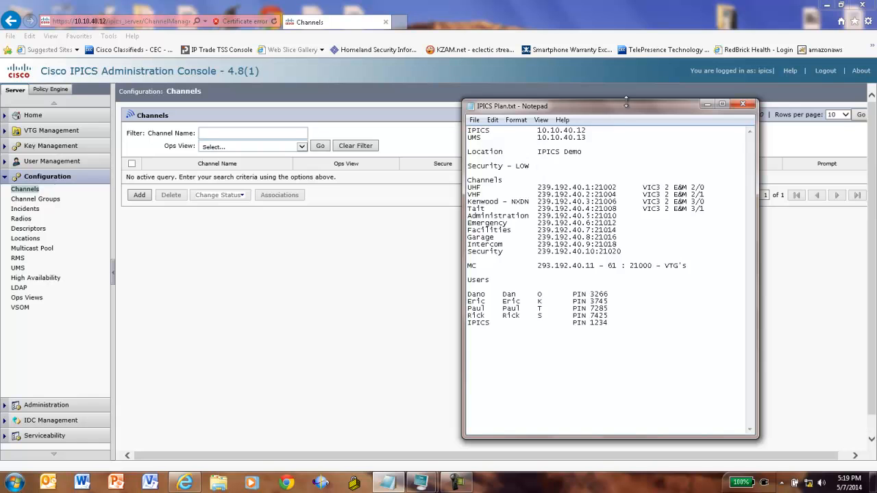
pyautogui.moveTo(626, 110); pyautogui.dragTo(714, 141)
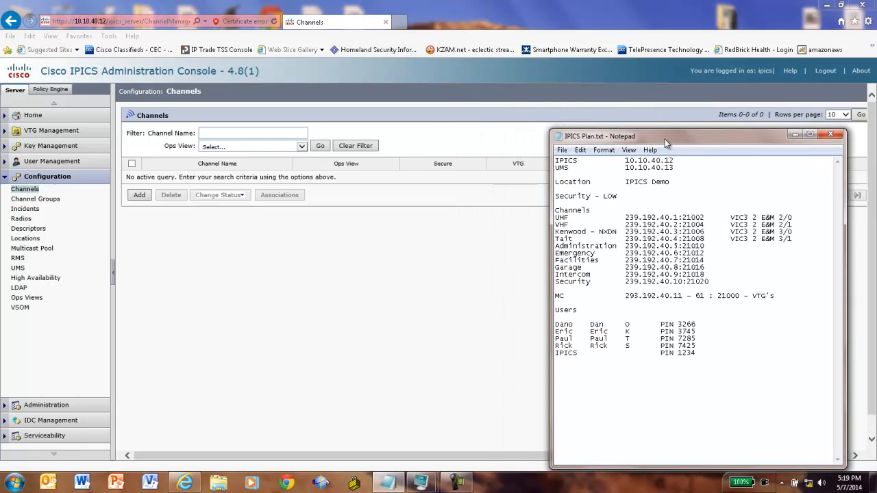
# - Add a new channel named UHF Radio with short name UHF and description UHF Radio
pyautogui.click(140, 198)
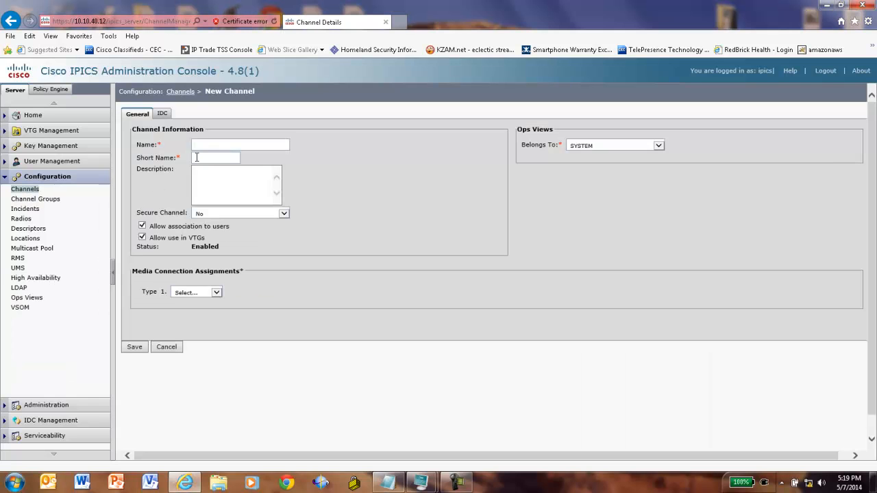
pyautogui.click(226, 144)
pyautogui.write('uHF Radio')
pyautogui.click(219, 156)
pyautogui.click(215, 175)
pyautogui.write('UHF Radio')
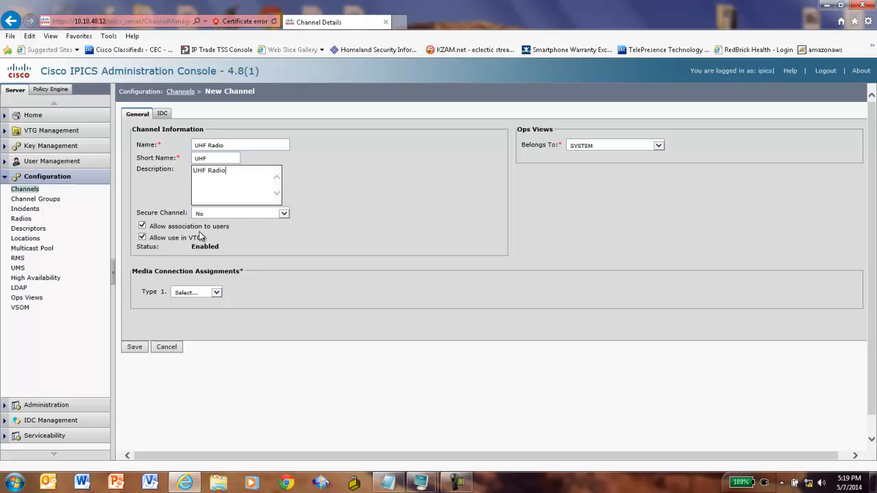
# - Set Multicast, location IPICS Demo, 239.192.40.1 port 21002, codec G.711, and save
pyautogui.click(217, 293)
pyautogui.click(195, 302)
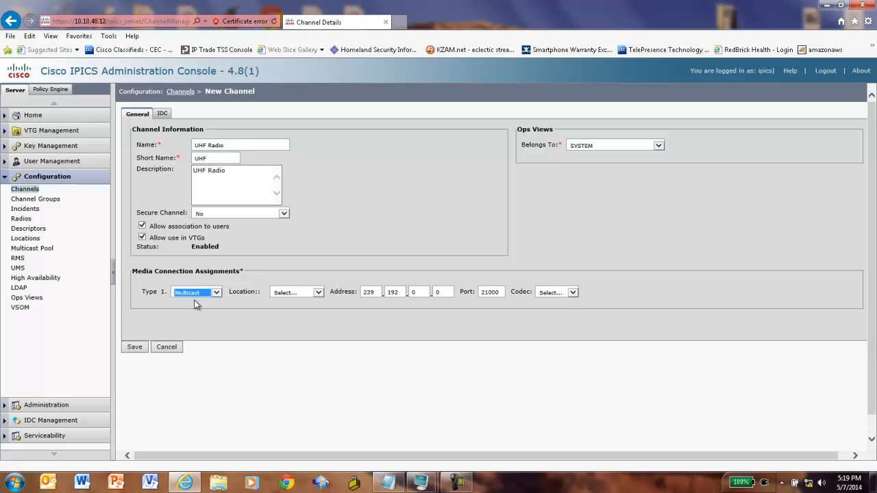
pyautogui.click(318, 292)
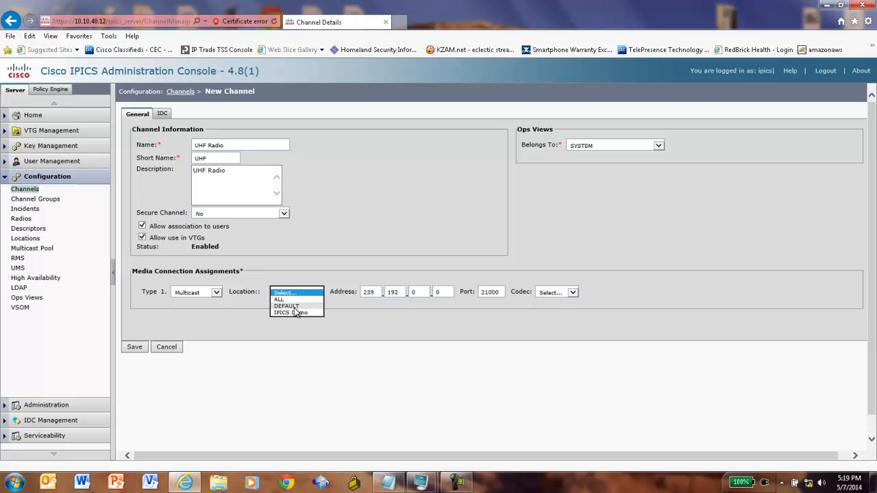
pyautogui.click(293, 313)
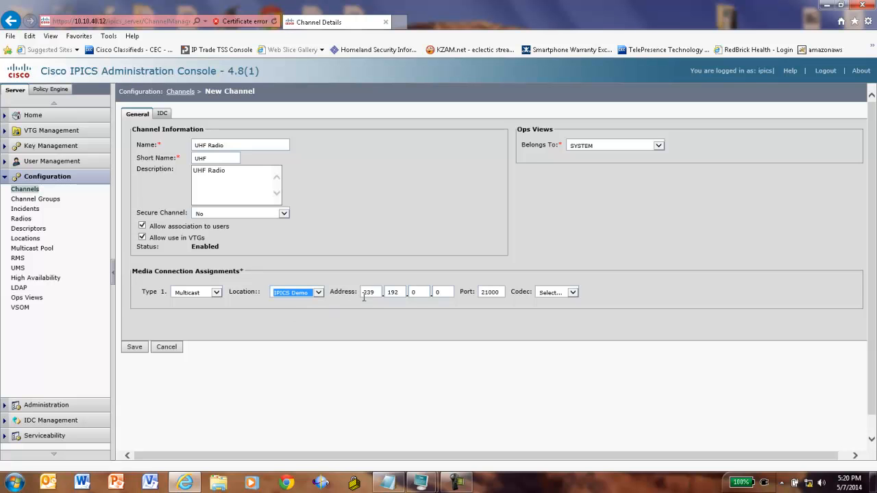
pyautogui.doubleClick(417, 294)
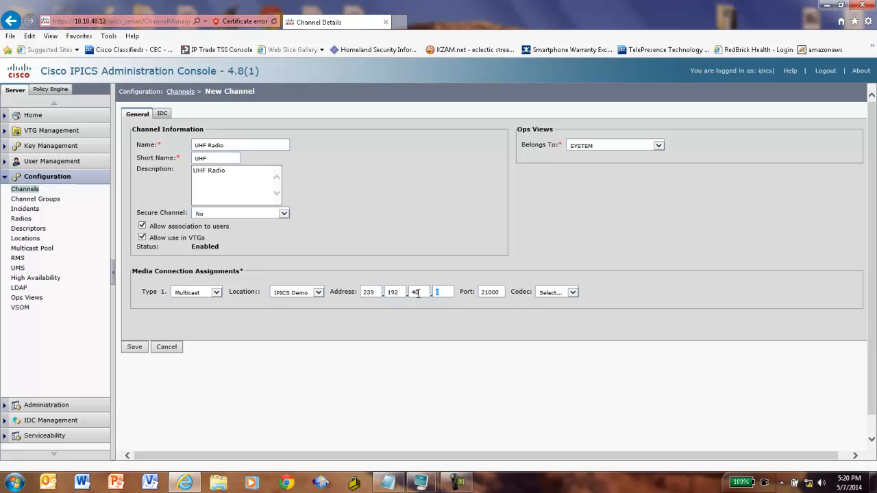
pyautogui.write('1')
pyautogui.press('Tab')
pyautogui.click(501, 292)
pyautogui.click(573, 293)
pyautogui.click(552, 303)
pyautogui.click(137, 350)
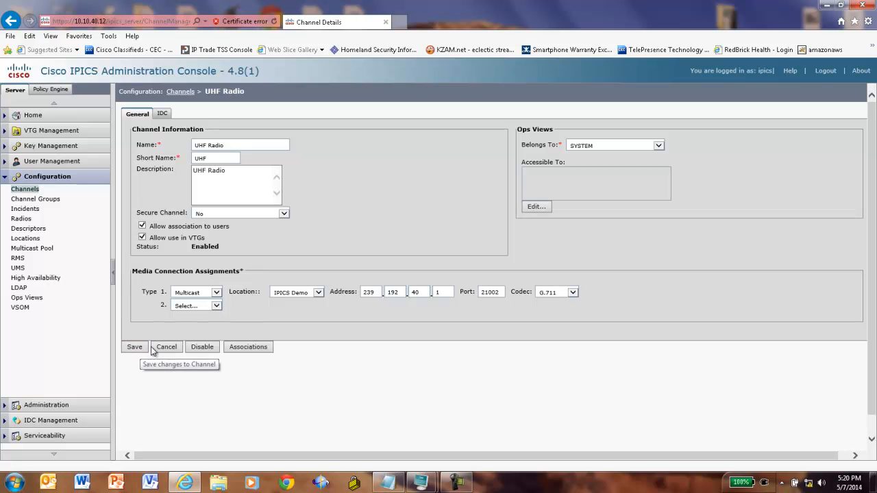
# - Set the UHF Radio channel's IDC colour to green and save it
pyautogui.click(163, 115)
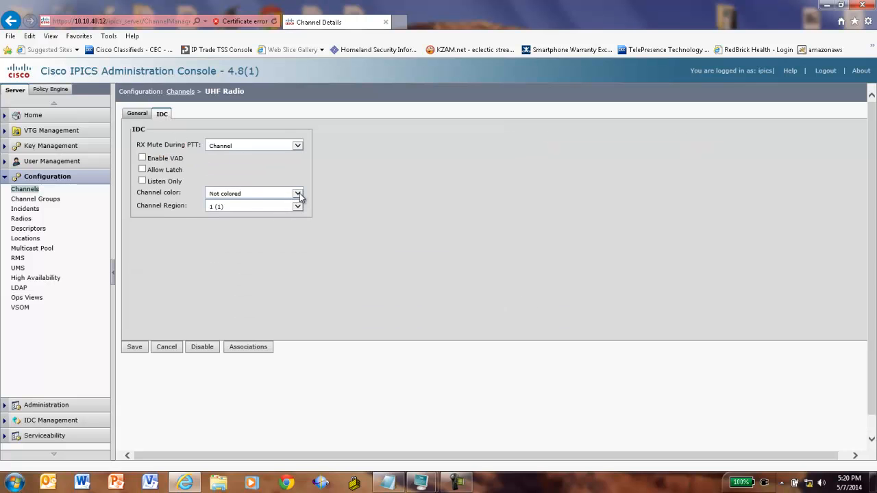
pyautogui.click(298, 194)
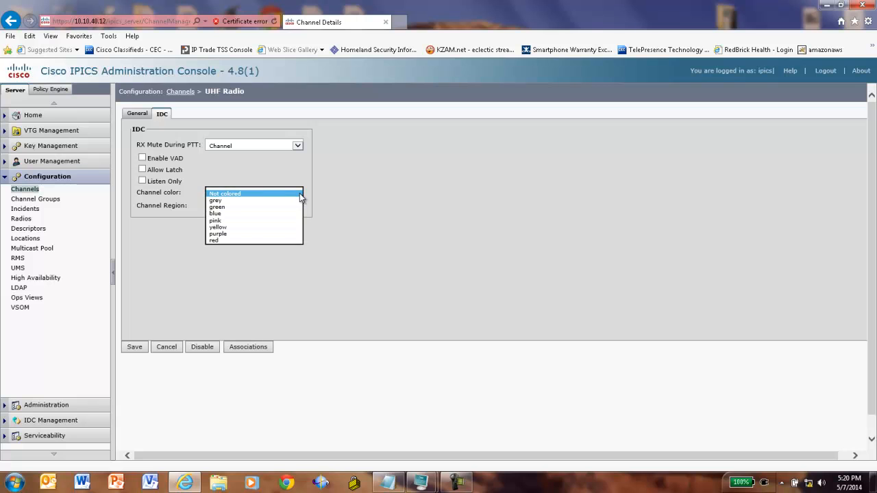
pyautogui.click(218, 207)
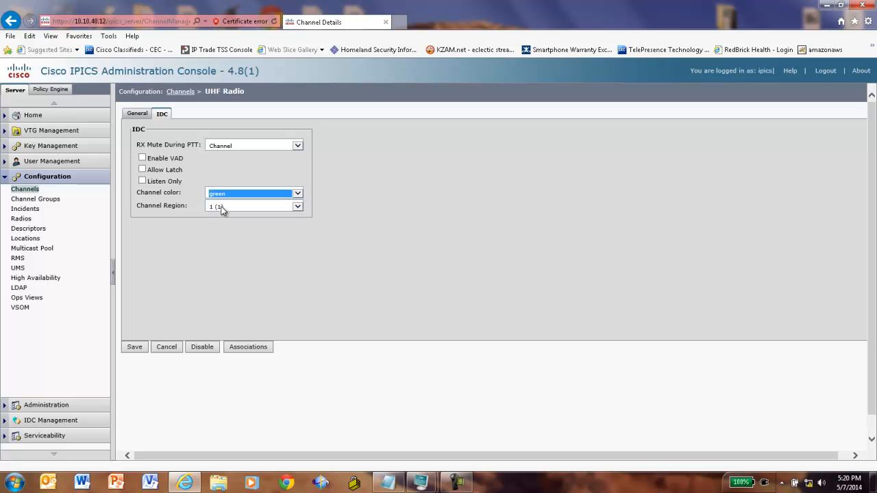
pyautogui.click(137, 345)
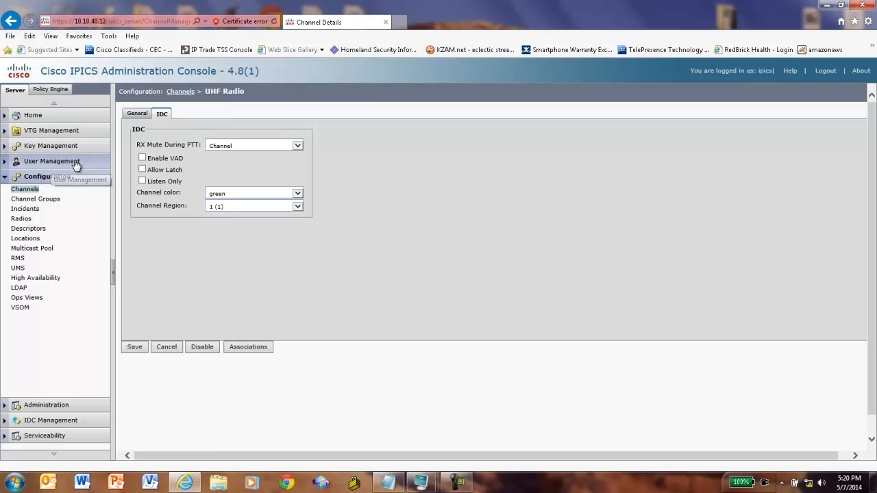
pyautogui.click(182, 95)
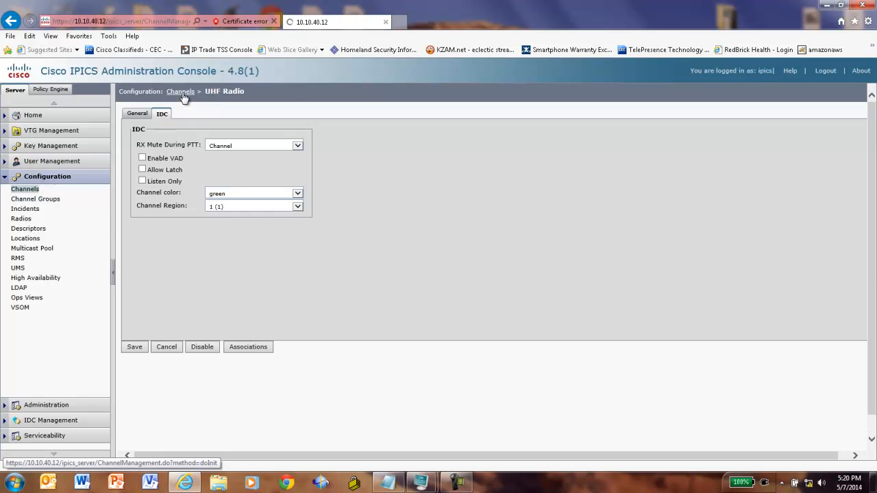
# - Add a new channel named VHF Radio with short name VHF and a VHF Radio description
pyautogui.click(140, 208)
pyautogui.click(209, 145)
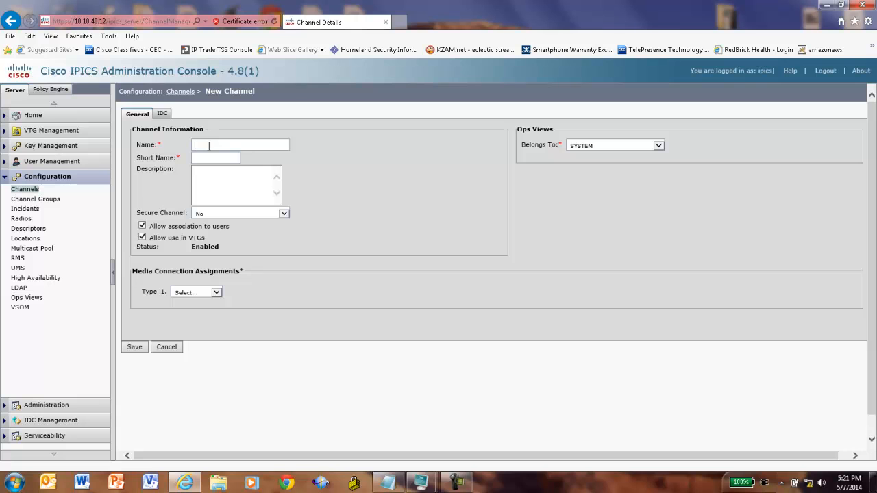
pyautogui.write('VHF Radio')
pyautogui.click(214, 158)
pyautogui.click(217, 170)
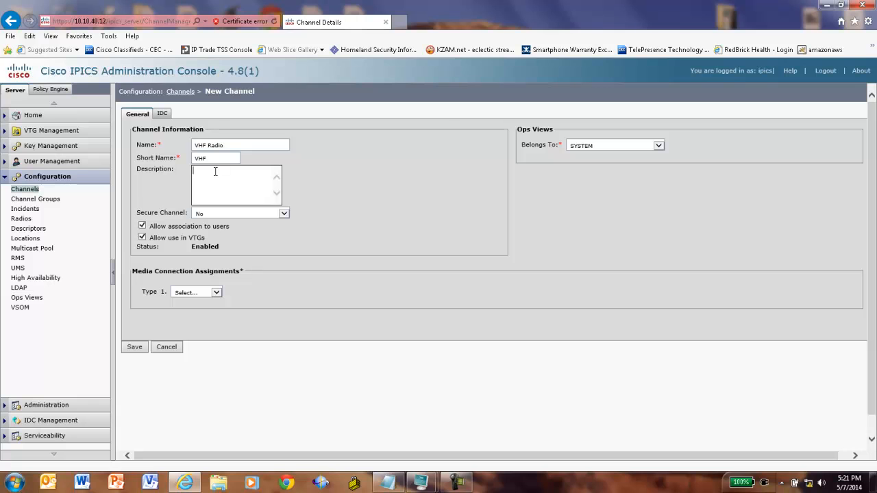
pyautogui.write('VHF Radio')
# - Give it a Multicast connection at 239.192.40.2 port 21004, location IPICS Demo, codec G.711, and save
pyautogui.click(216, 292)
pyautogui.click(186, 299)
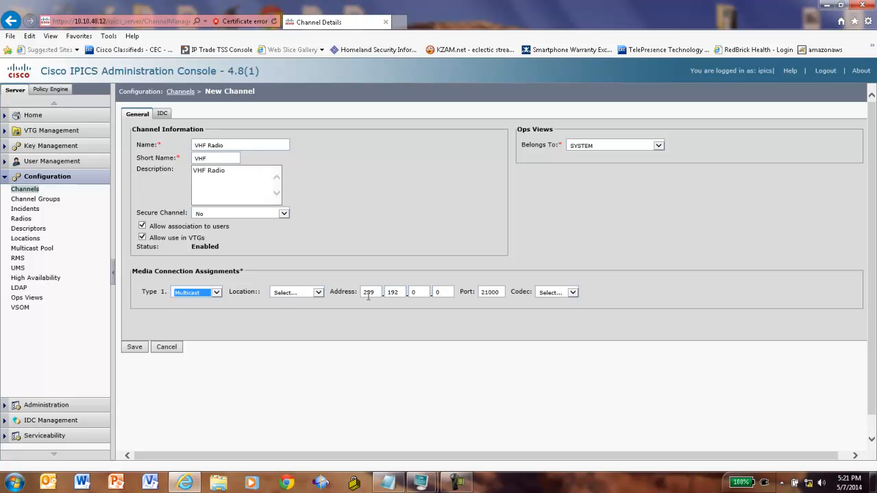
pyautogui.click(425, 293)
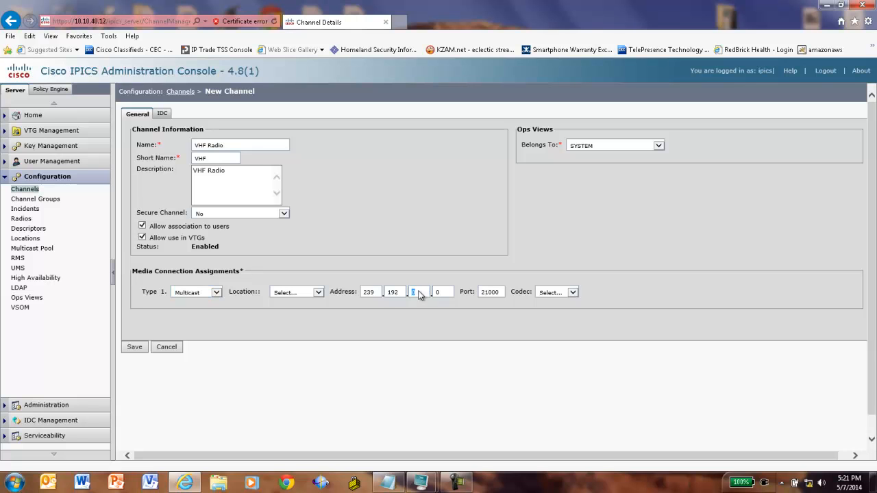
pyautogui.click(318, 293)
pyautogui.click(422, 293)
pyautogui.press('BackSpace')
pyautogui.write('40')
pyautogui.press('Tab')
pyautogui.write('2')
pyautogui.click(572, 293)
pyautogui.click(547, 300)
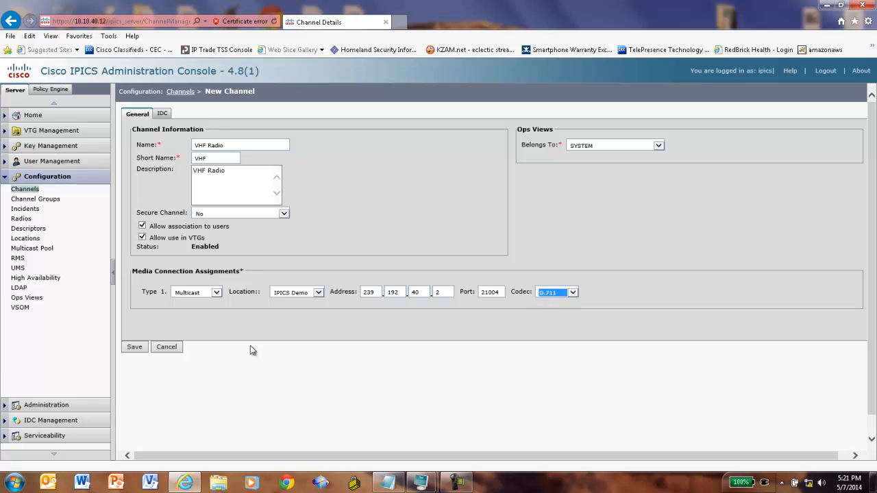
pyautogui.click(134, 347)
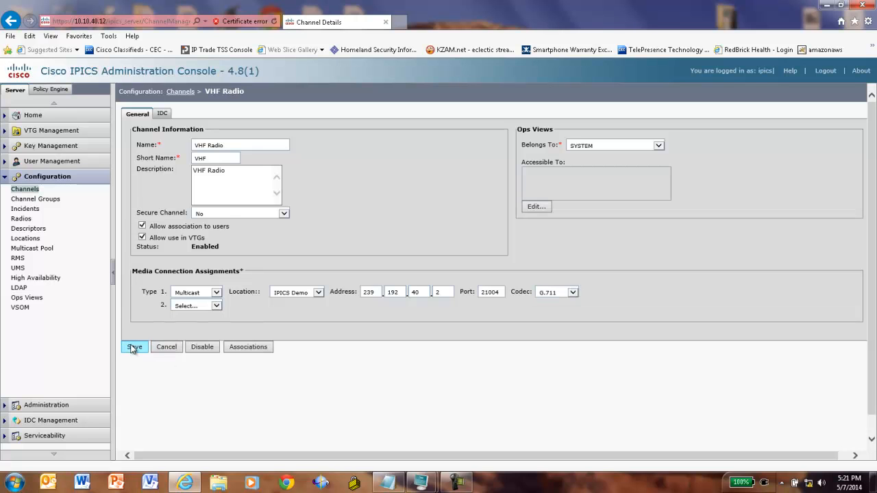
# - Set the VHF Radio IDC channel colour to blue, save, and go back to the Channels list
pyautogui.click(163, 116)
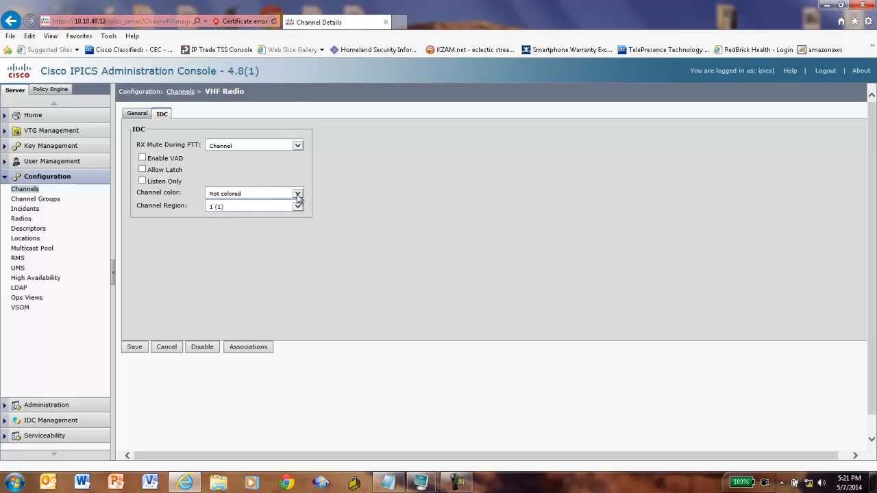
pyautogui.click(298, 195)
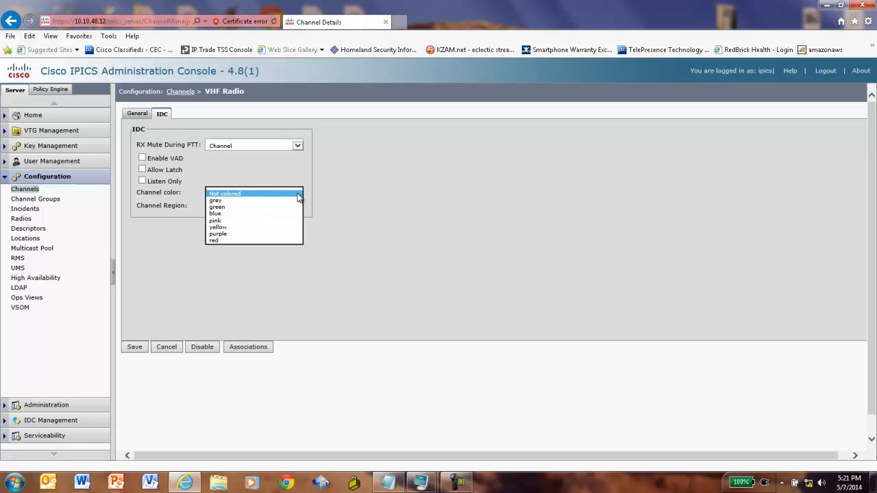
pyautogui.click(221, 214)
pyautogui.click(134, 347)
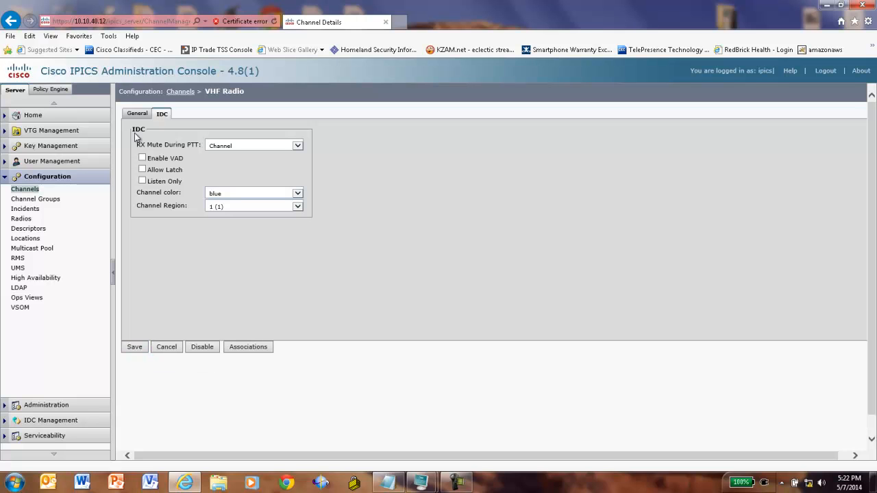
pyautogui.click(25, 189)
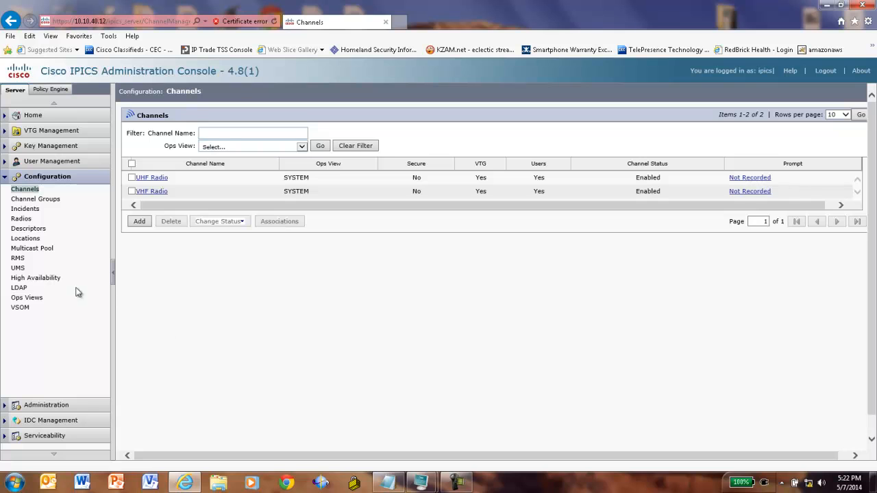
# - Add a new UMS named Demo_UMS with IP address 10.10.40.13
pyautogui.click(19, 268)
pyautogui.click(135, 251)
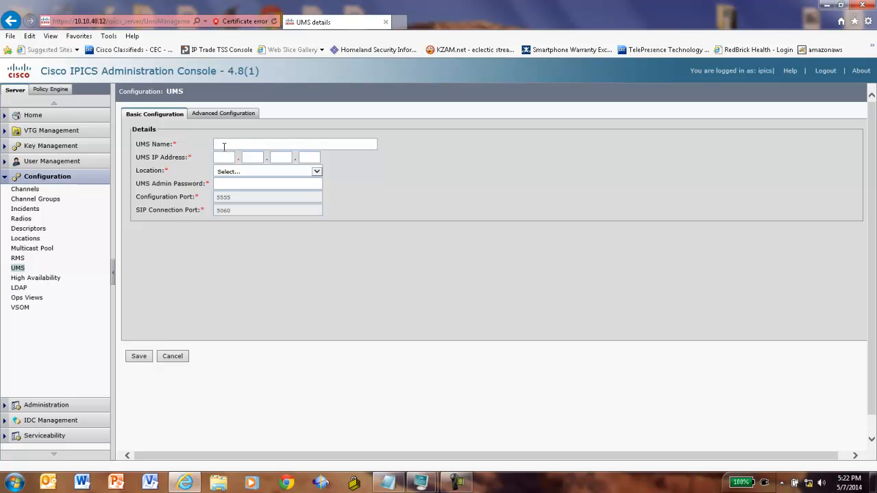
pyautogui.write('ums')
pyautogui.press('BackSpace')
pyautogui.press('BackSpace')
pyautogui.press('BackSpace')
pyautogui.write('De')
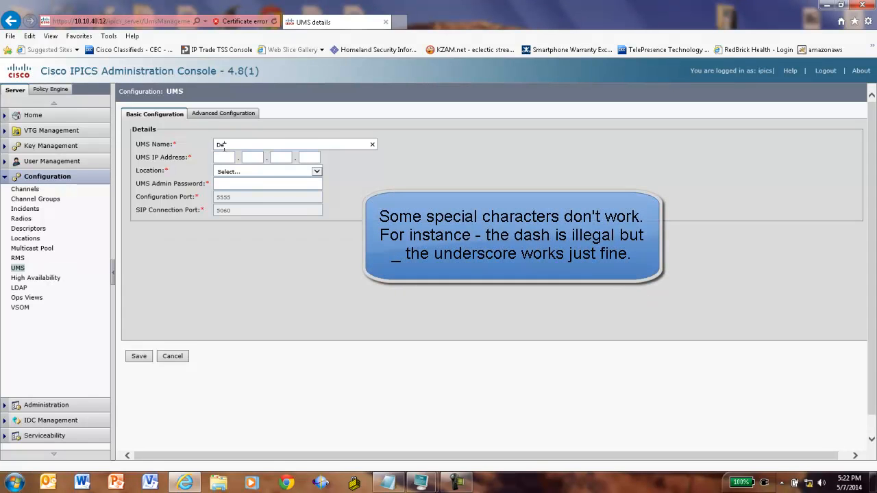
pyautogui.write('mo_UMS')
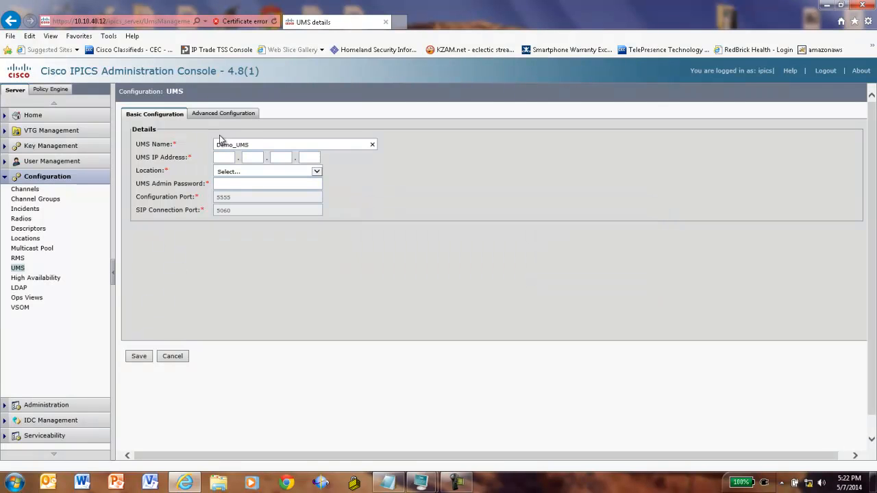
pyautogui.click(226, 171)
pyautogui.click(225, 157)
pyautogui.write('10.10.40.13')
# - Set the UMS location to IPICS Demo, enter the admin password, and save
pyautogui.click(317, 171)
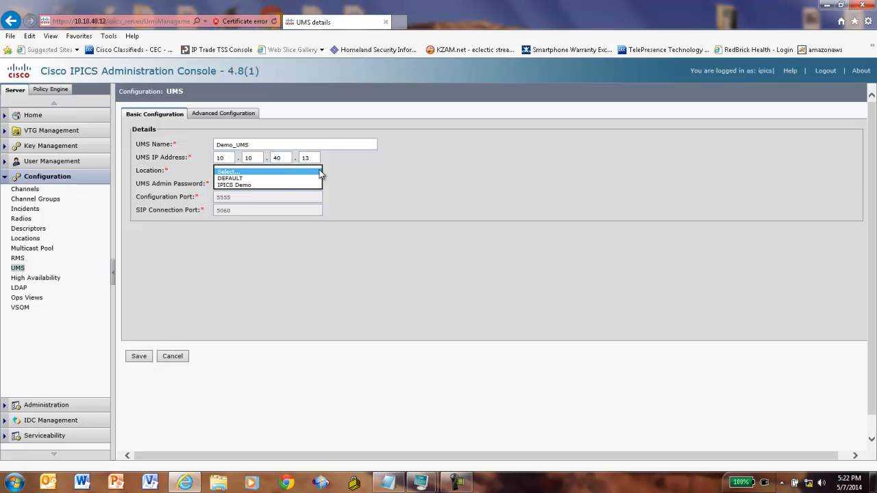
pyautogui.click(236, 184)
pyautogui.click(237, 184)
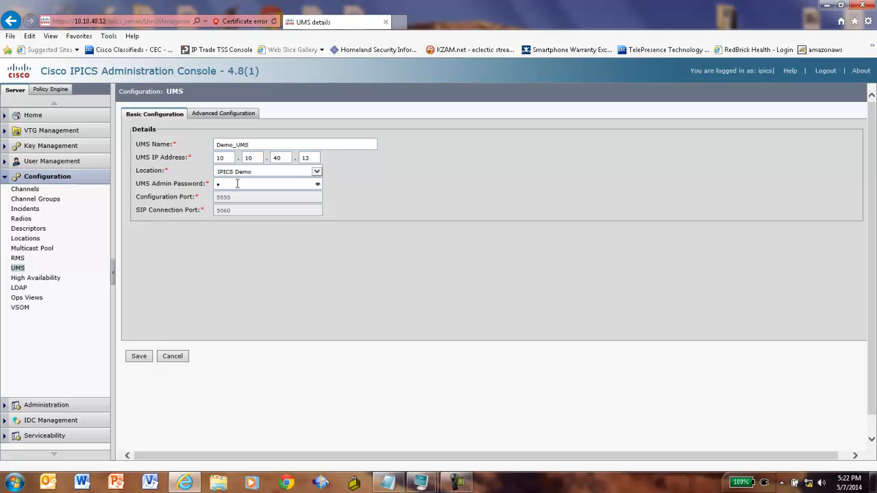
pyautogui.write('••••••••')
pyautogui.press('Tab')
pyautogui.click(139, 356)
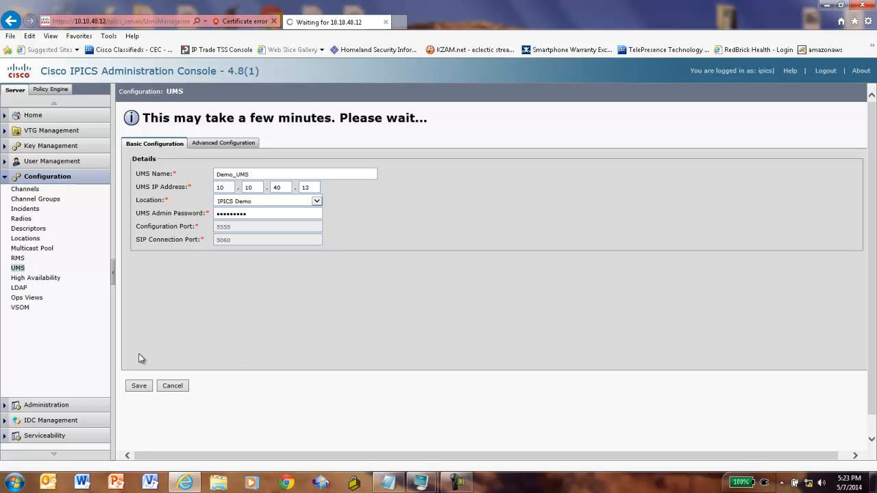
# - Wait until Demo_UMS shows as Active and Enabled, then open the Multicast Pool settings
pyautogui.click(457, 483)
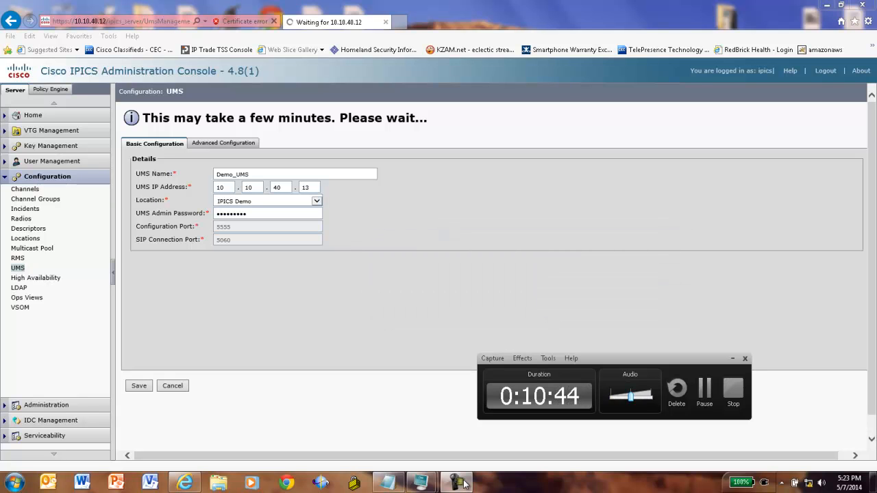
pyautogui.click(705, 394)
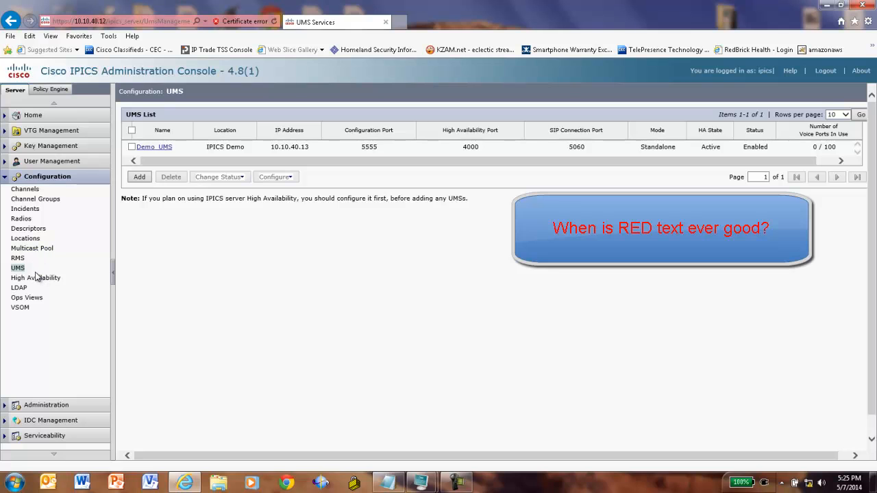
pyautogui.click(34, 248)
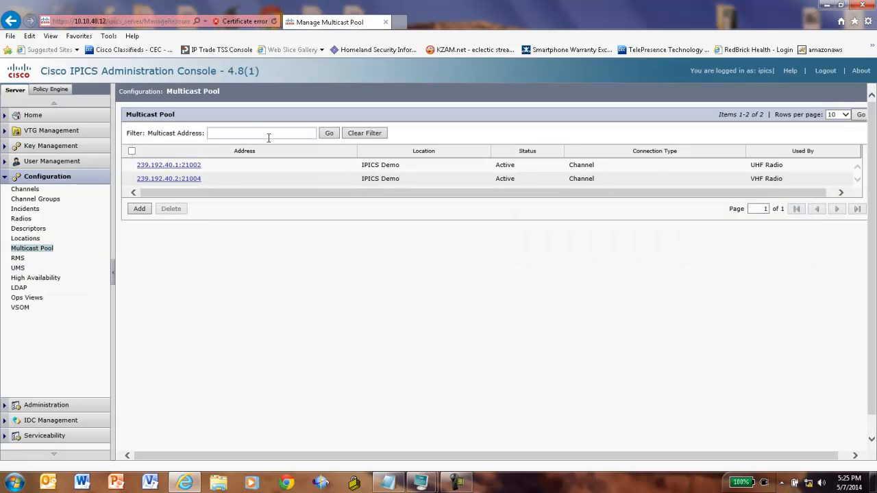
# - Add a multicast range starting at 239.192.40.11 with 50 addresses on port 21000, and save
pyautogui.click(139, 209)
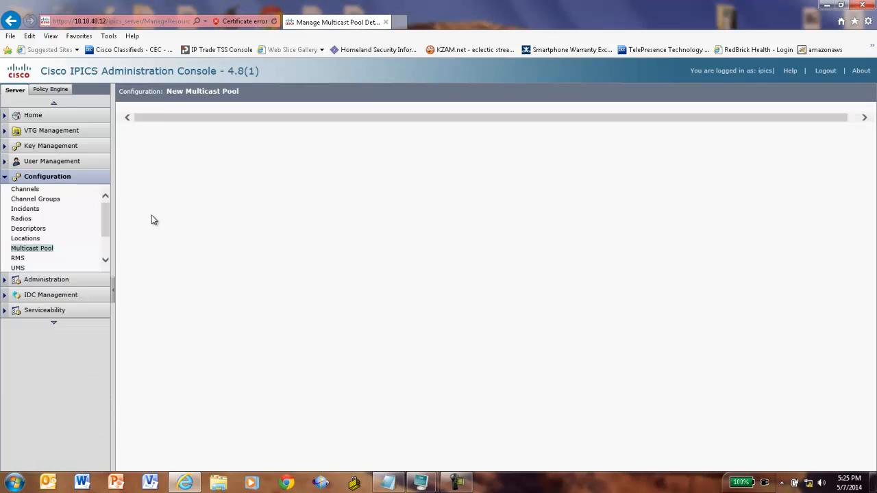
pyautogui.click(266, 131)
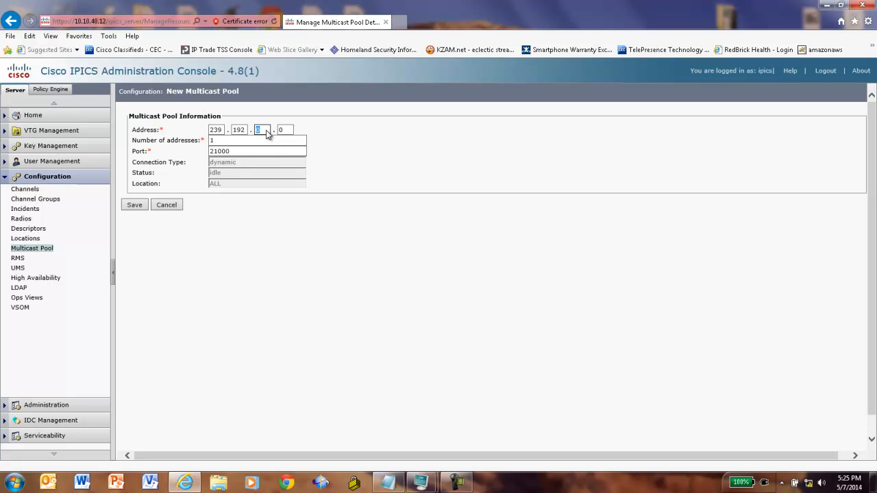
pyautogui.write('40')
pyautogui.click(290, 130)
pyautogui.write('11')
pyautogui.click(219, 140)
pyautogui.press('BackSpace')
pyautogui.write('4')
pyautogui.press('BackSpace')
pyautogui.write('50')
pyautogui.click(134, 206)
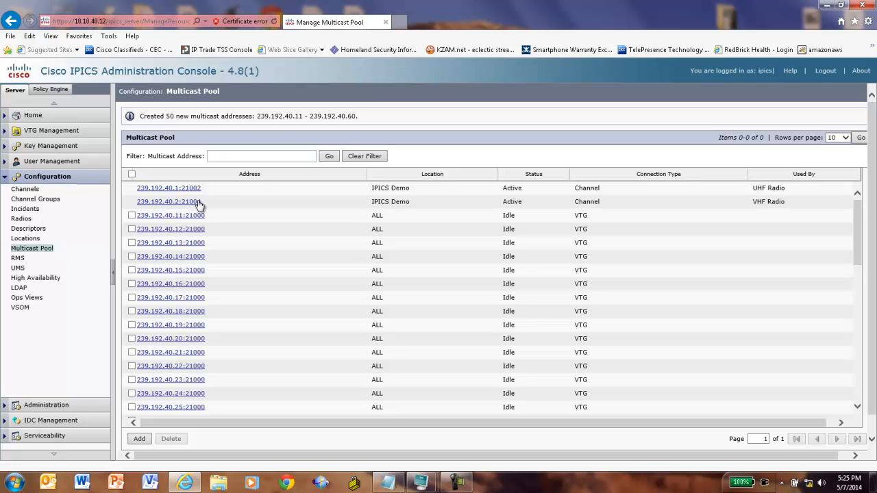
pyautogui.click(46, 163)
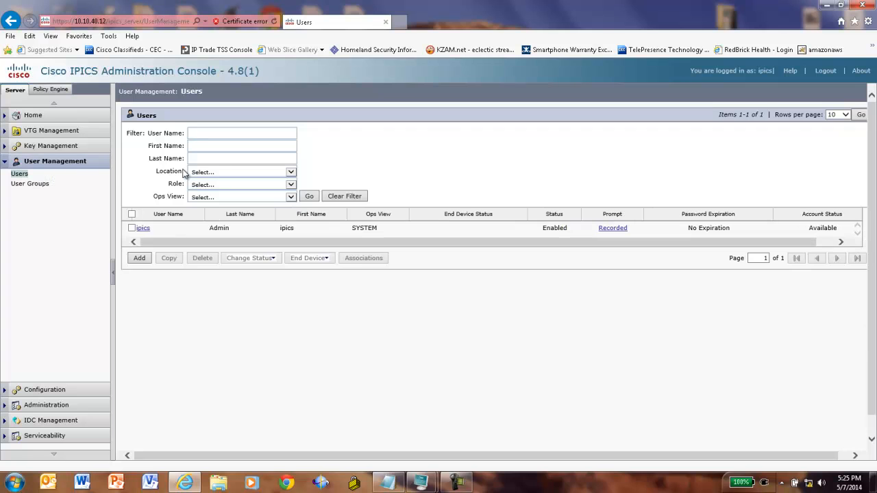
# - Start a new user and enter the user name, first and last name, and password
pyautogui.click(138, 258)
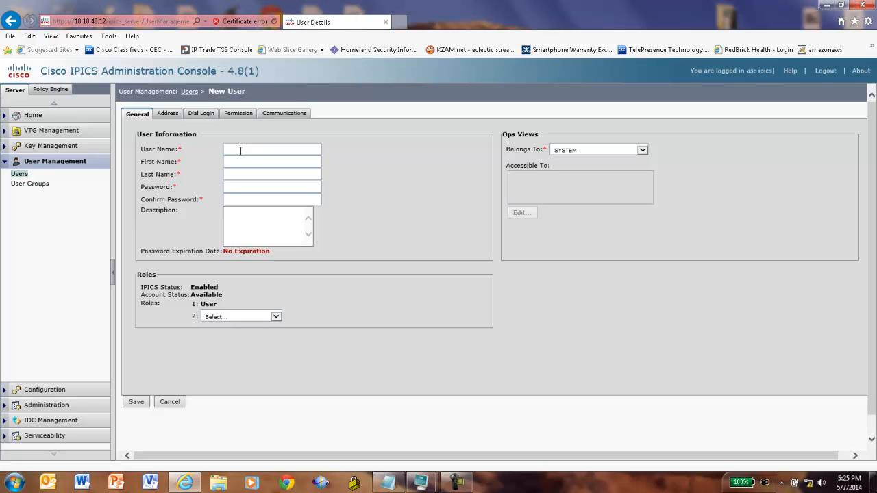
pyautogui.write('r')
pyautogui.click(238, 161)
pyautogui.write('Ri')
pyautogui.click(237, 174)
pyautogui.write('The audio Guy')
# - Write a description noting the user's password and PIN, then save the user
pyautogui.click(242, 215)
pyautogui.write('PAS')
pyautogui.write('S')
pyautogui.write('PIN')
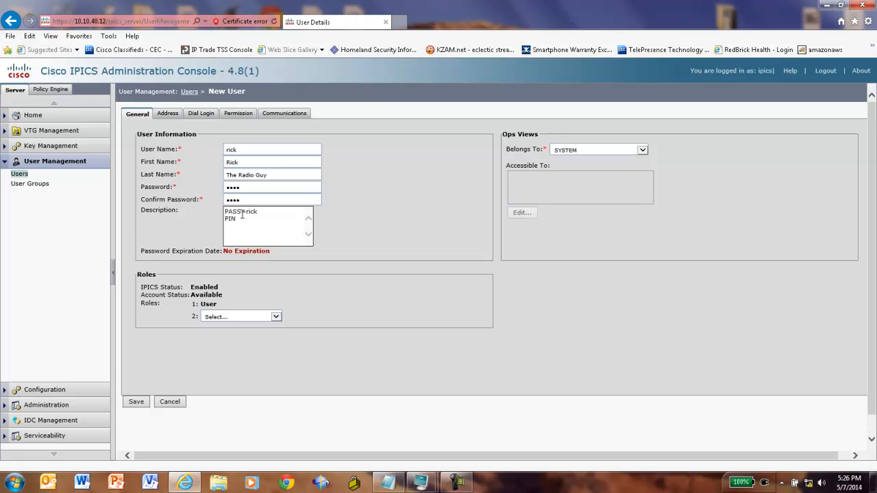
pyautogui.write('=')
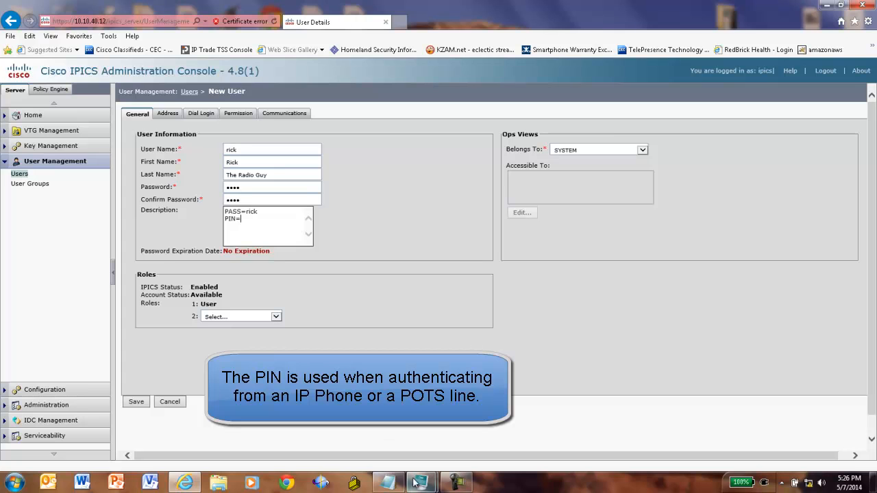
pyautogui.click(387, 484)
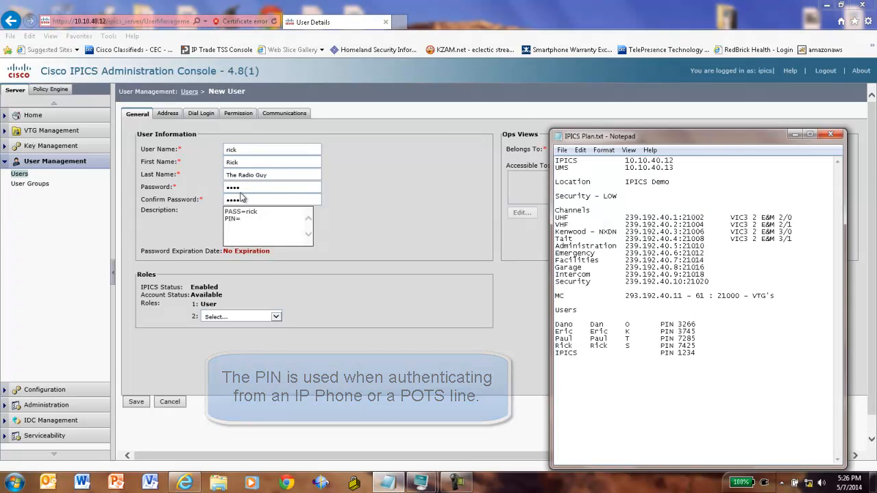
pyautogui.click(245, 218)
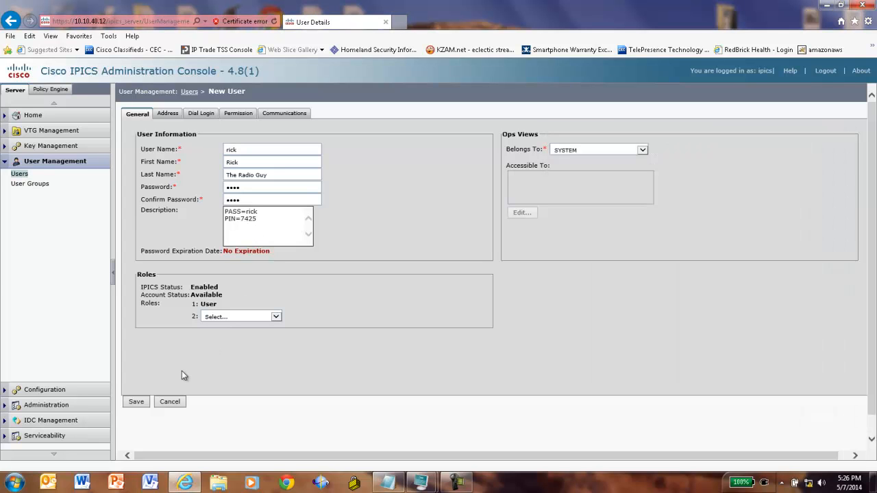
pyautogui.click(136, 403)
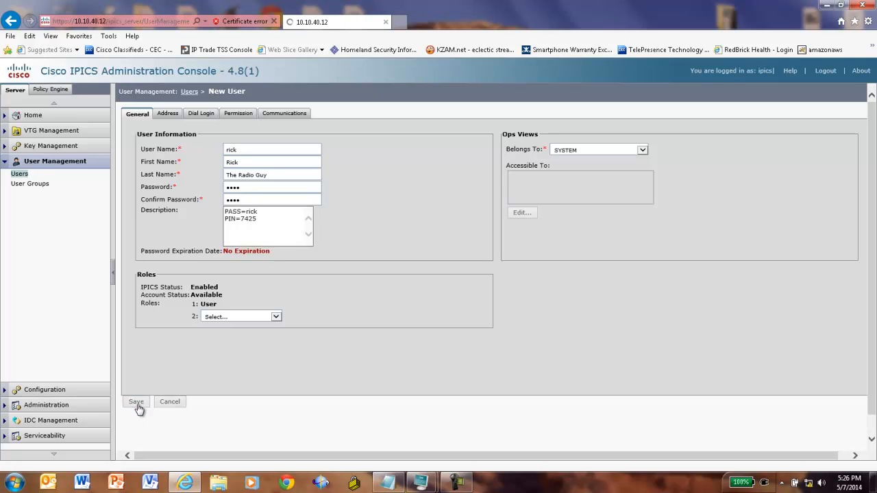
# - Set the dial login default location to IPICS Demo, enter the digit ID and PIN, and save
pyautogui.click(195, 114)
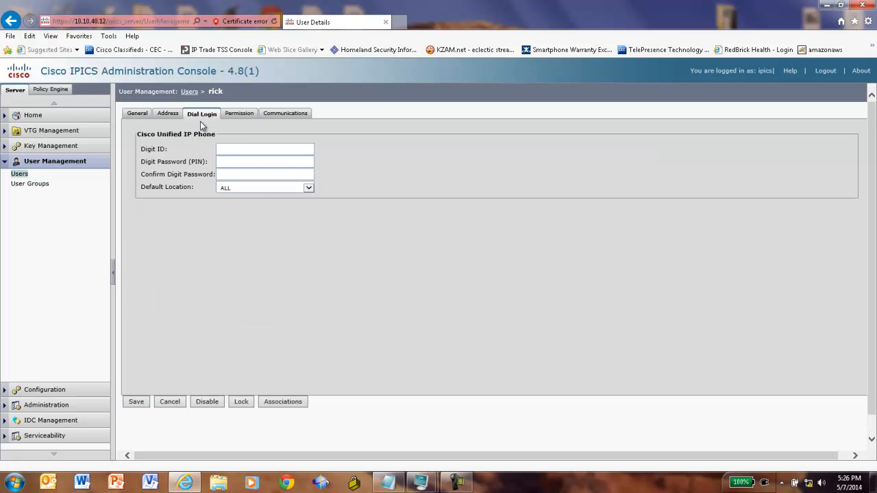
pyautogui.click(307, 188)
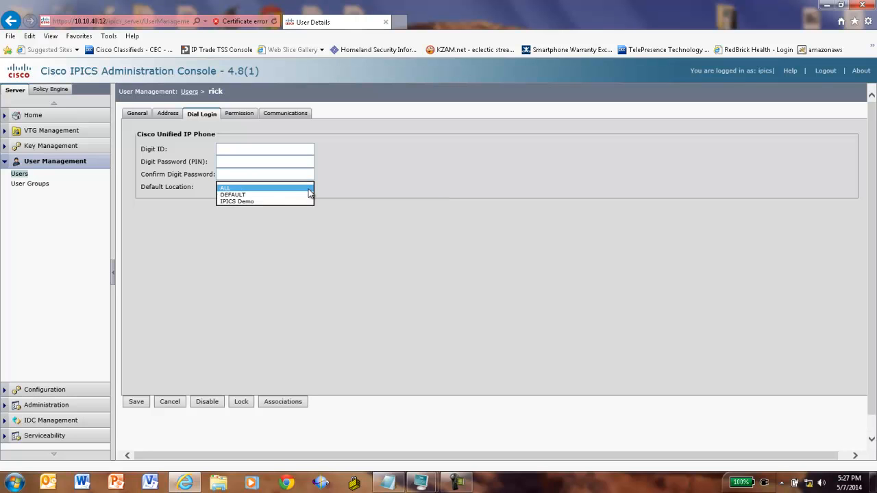
pyautogui.click(250, 202)
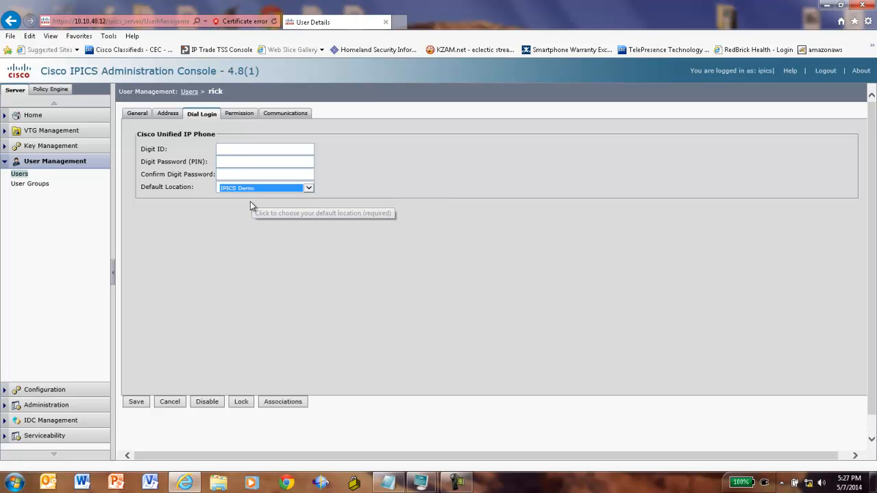
pyautogui.click(236, 152)
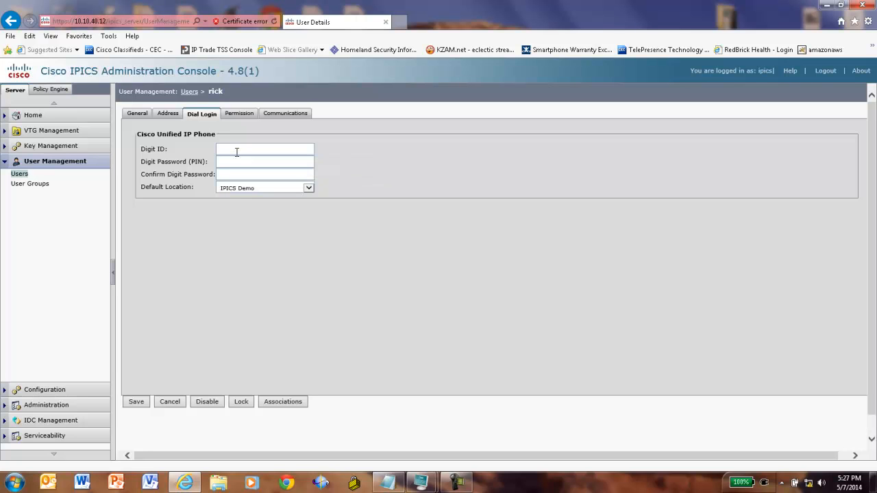
pyautogui.write('7425')
pyautogui.click(236, 163)
pyautogui.write('••••')
pyautogui.click(141, 404)
# - Search the SYSTEM ops view and associate the UHF Radio and VHF Radio channels with the user
pyautogui.click(285, 402)
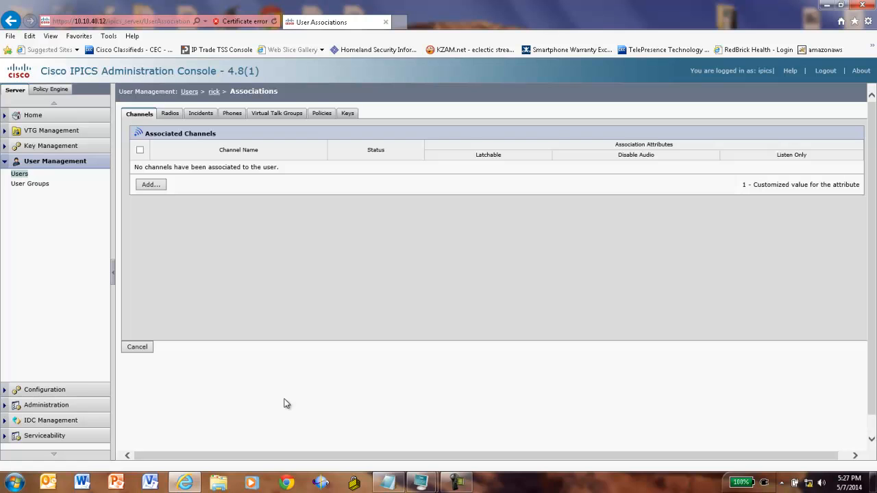
pyautogui.click(146, 191)
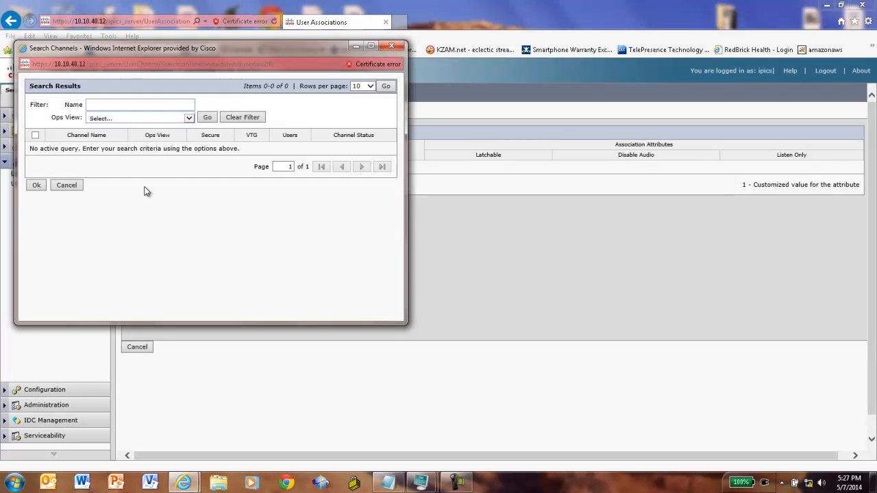
pyautogui.click(191, 118)
pyautogui.click(157, 126)
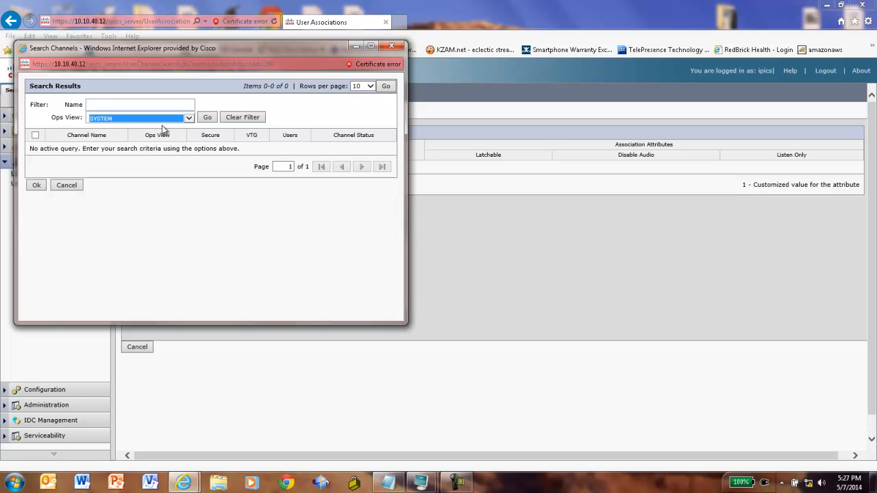
pyautogui.click(207, 119)
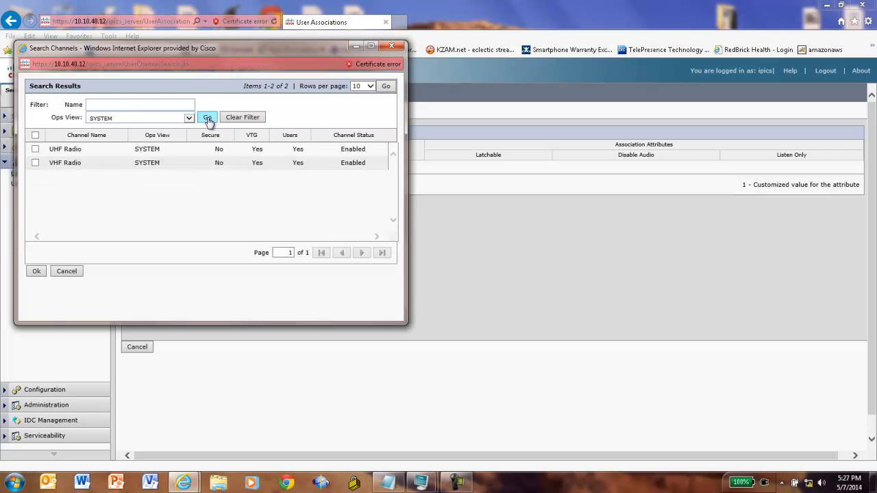
pyautogui.click(35, 149)
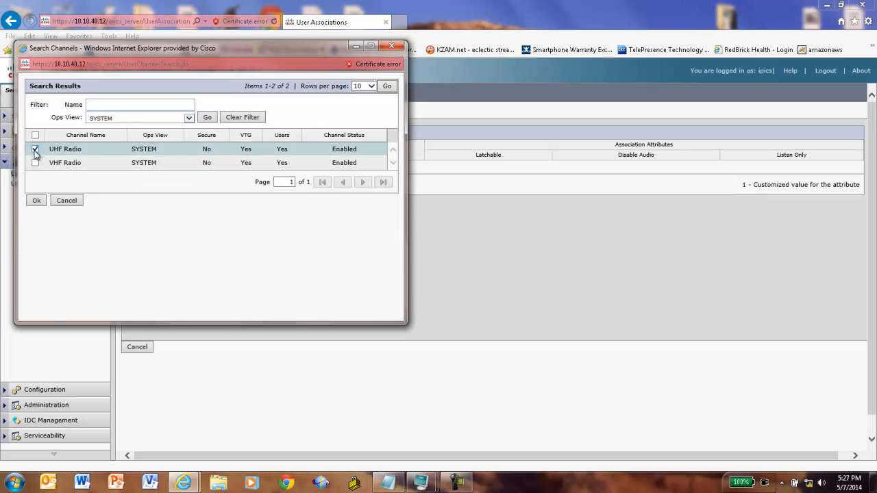
pyautogui.click(36, 163)
pyautogui.click(36, 200)
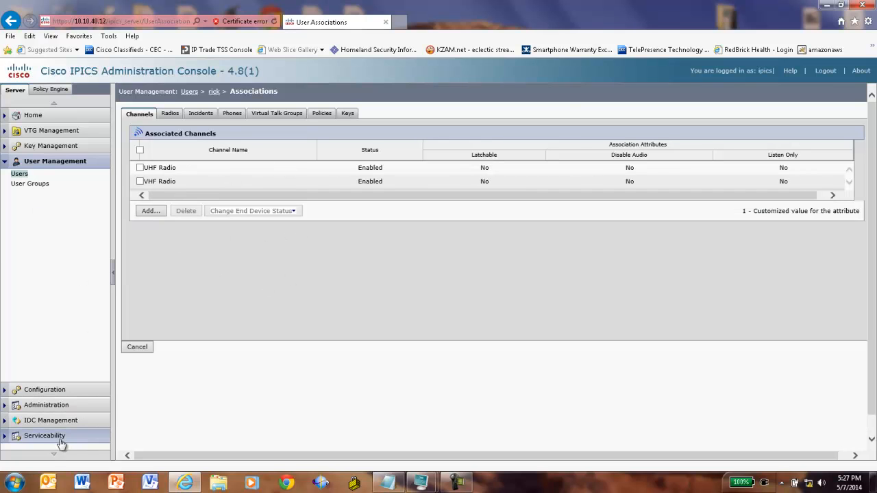
pyautogui.click(55, 420)
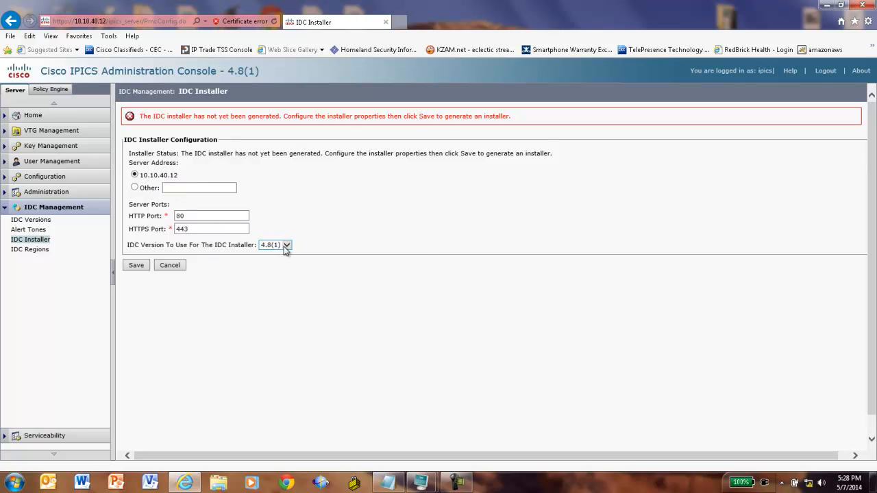
# - Save the IDC installer settings (server 10.10.40.12, ports 80/443) to generate version 4.8(1)
pyautogui.click(139, 267)
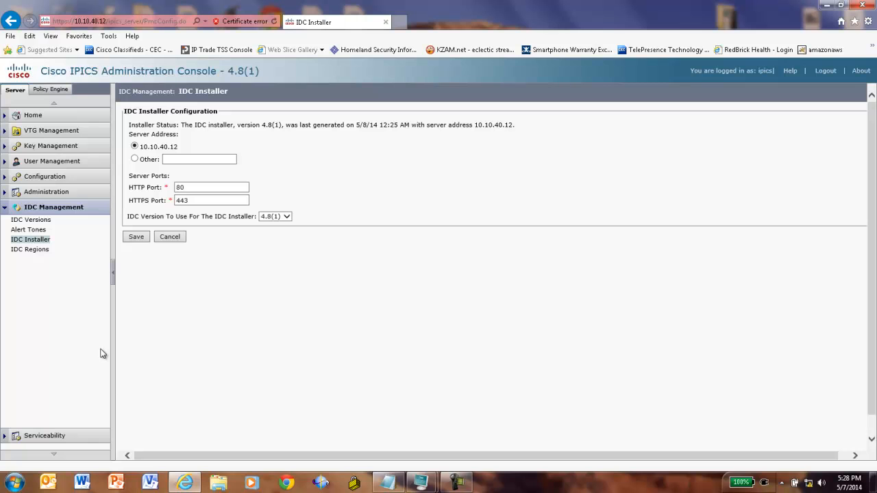
pyautogui.moveTo(455, 482)
pyautogui.click(455, 483)
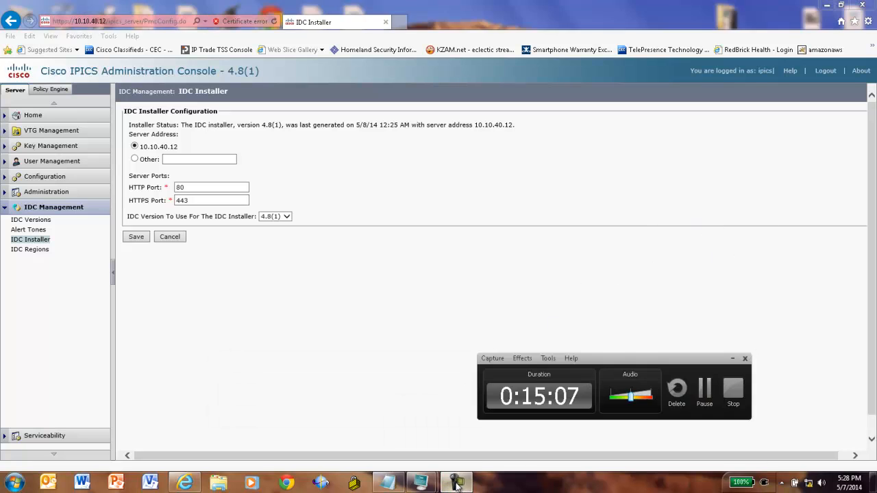
pyautogui.click(711, 407)
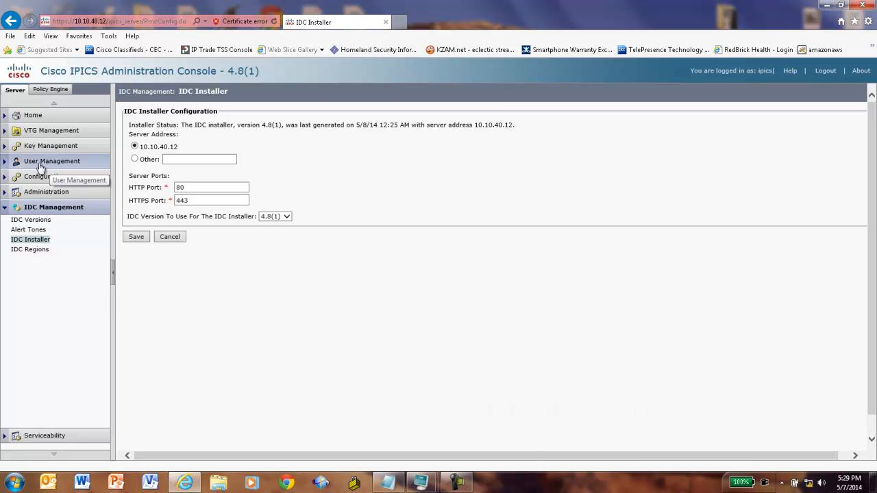
# - Copy the existing user and enter the new user name, first and last name, and password
pyautogui.click(38, 163)
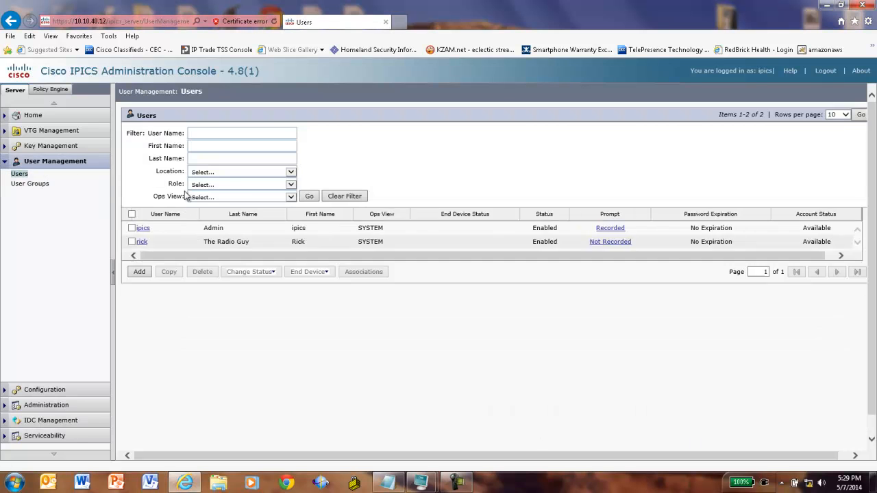
pyautogui.click(132, 242)
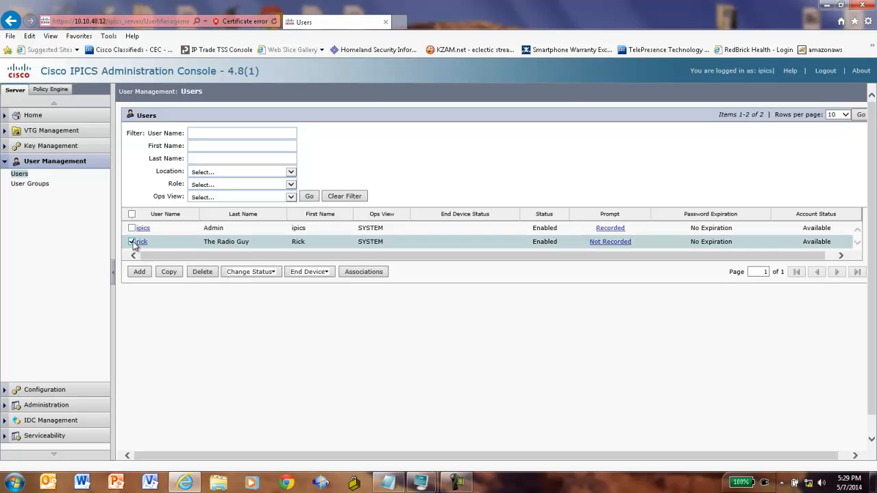
pyautogui.click(173, 276)
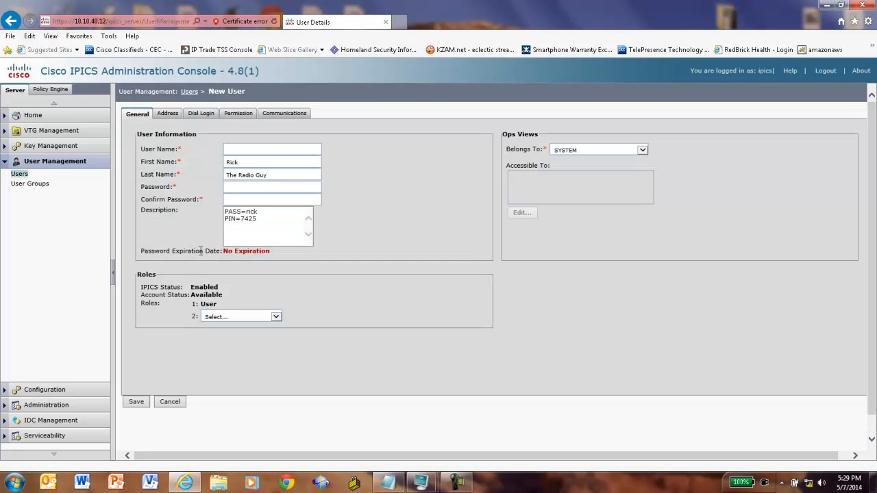
pyautogui.click(259, 154)
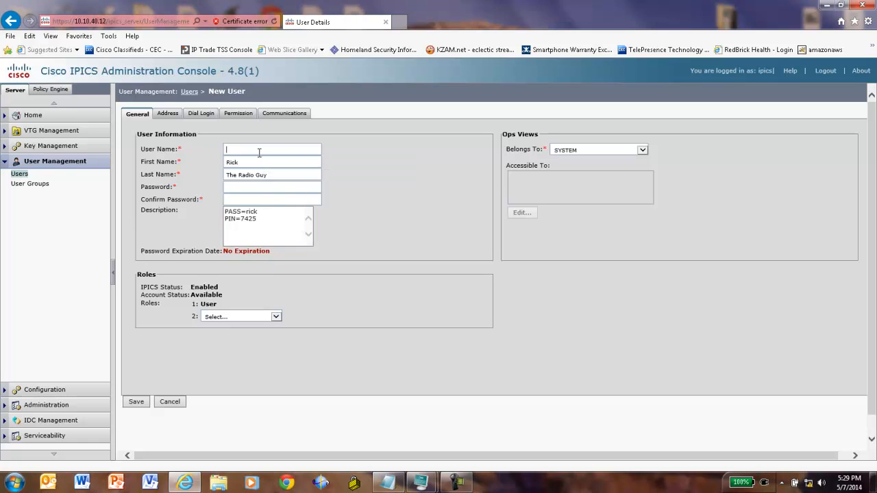
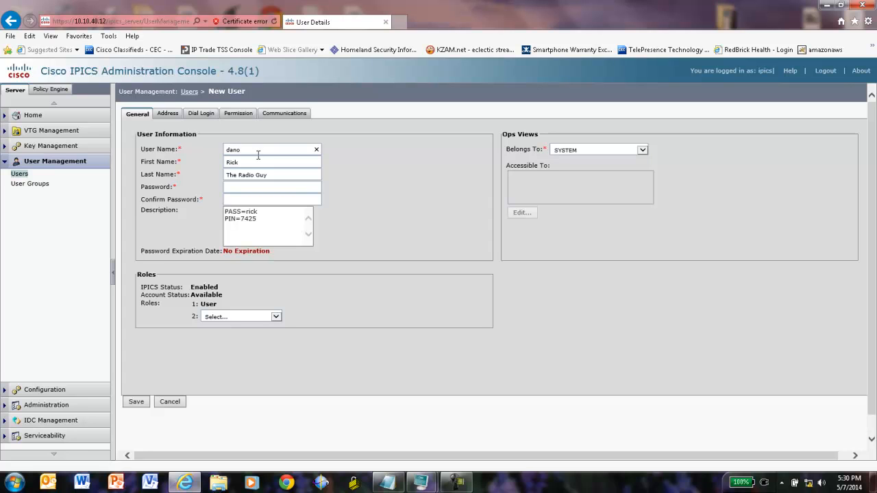
pyautogui.press('Tab')
pyautogui.press('Tab')
pyautogui.press('Tab')
# - Update the description's password and PIN notes, add the All role, and save the user
pyautogui.doubleClick(259, 212)
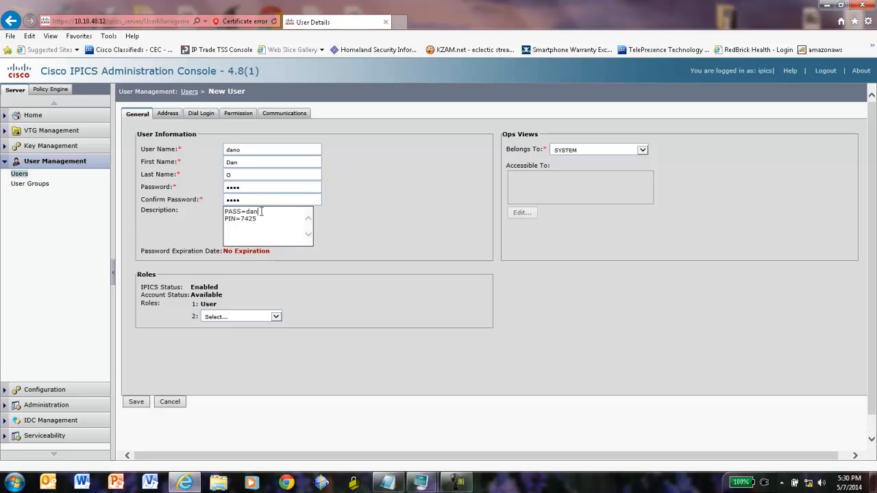
pyautogui.doubleClick(261, 218)
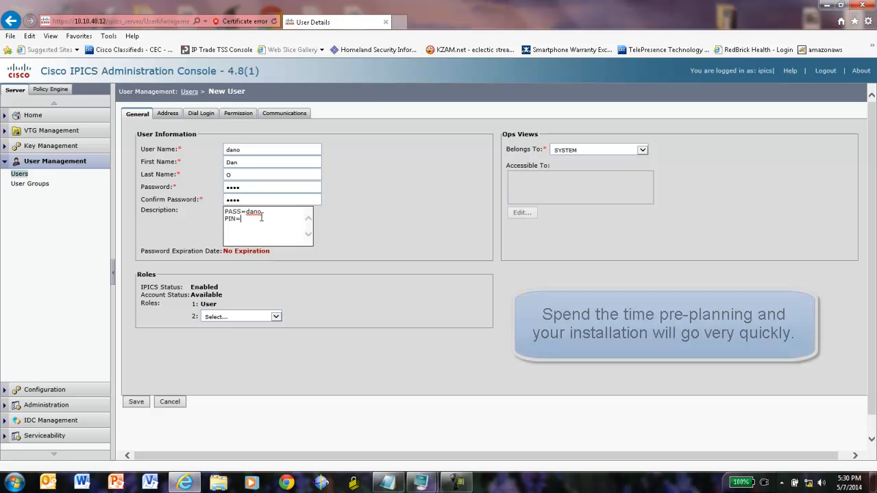
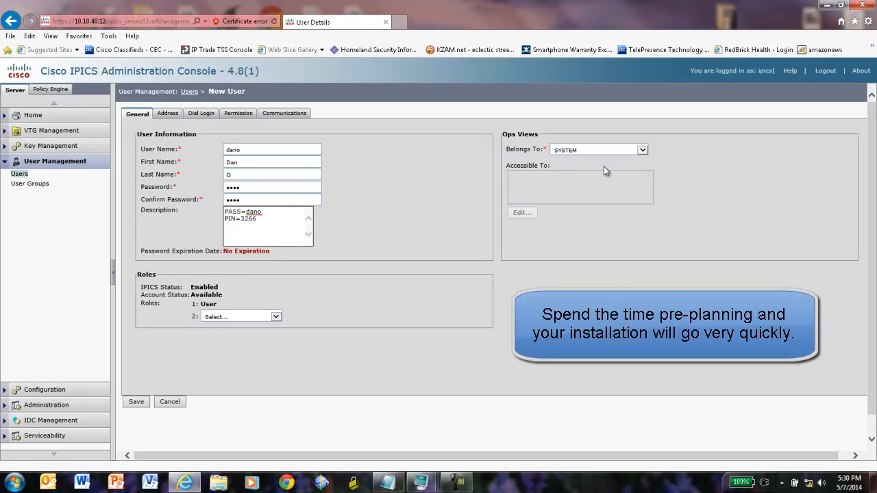
pyautogui.click(237, 317)
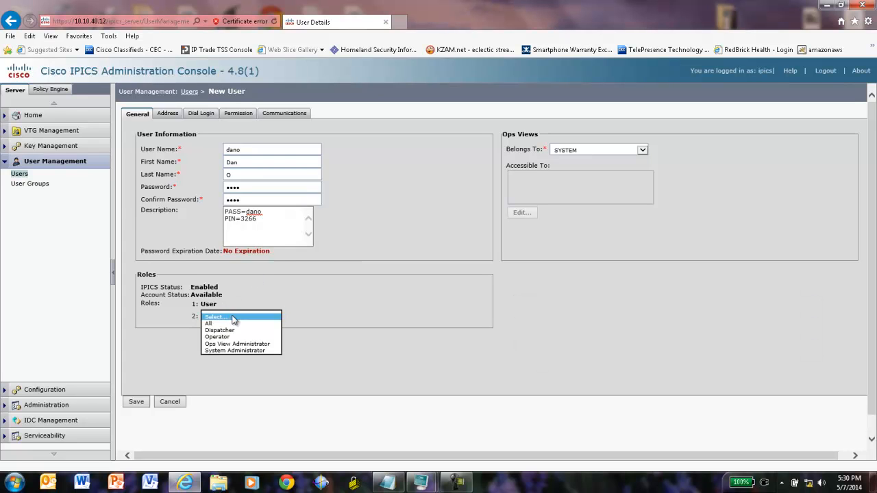
pyautogui.click(213, 323)
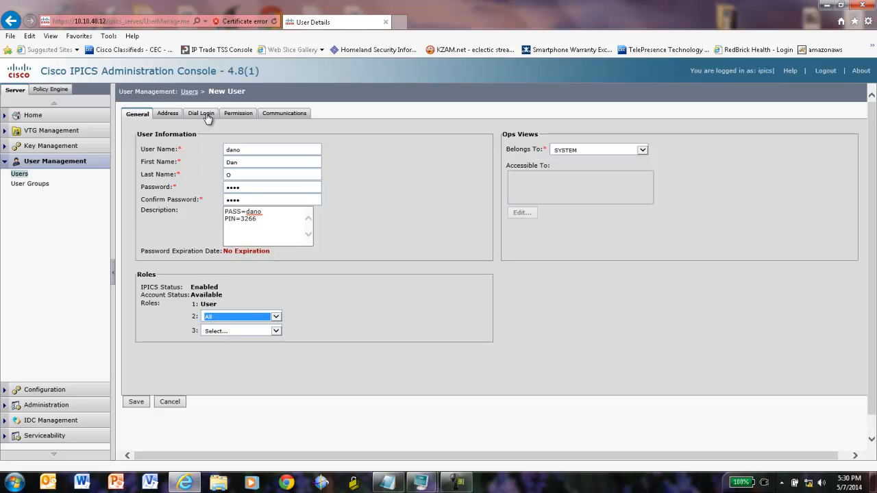
pyautogui.click(137, 406)
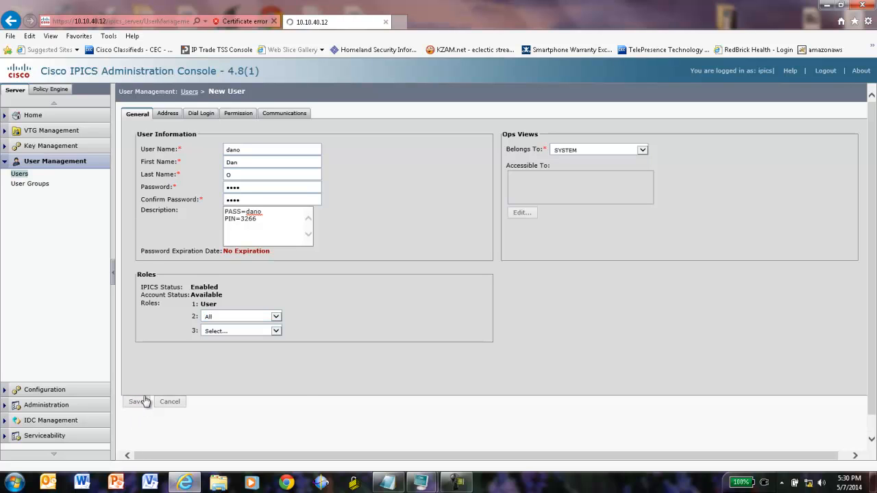
# - Give the new user a dial login digit ID of 3
pyautogui.click(202, 113)
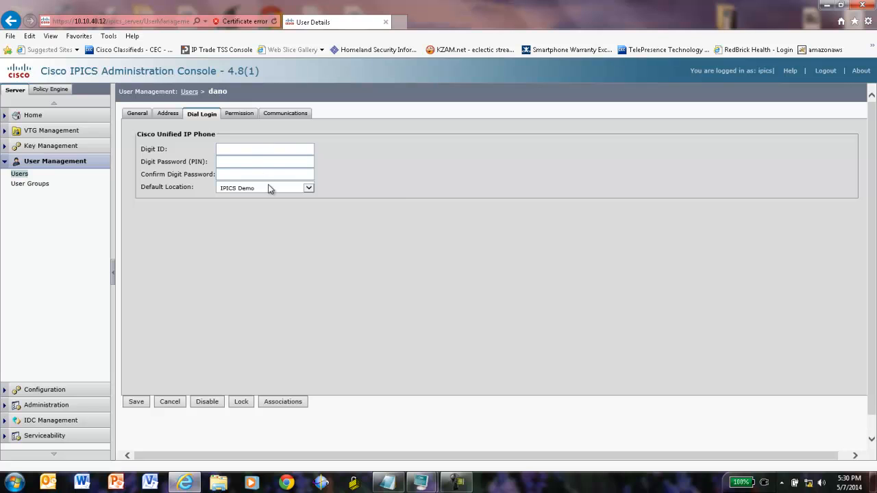
pyautogui.click(253, 150)
# - Confirm the new user has UHF Radio and VHF Radio associated, then open the original user's details
pyautogui.click(269, 408)
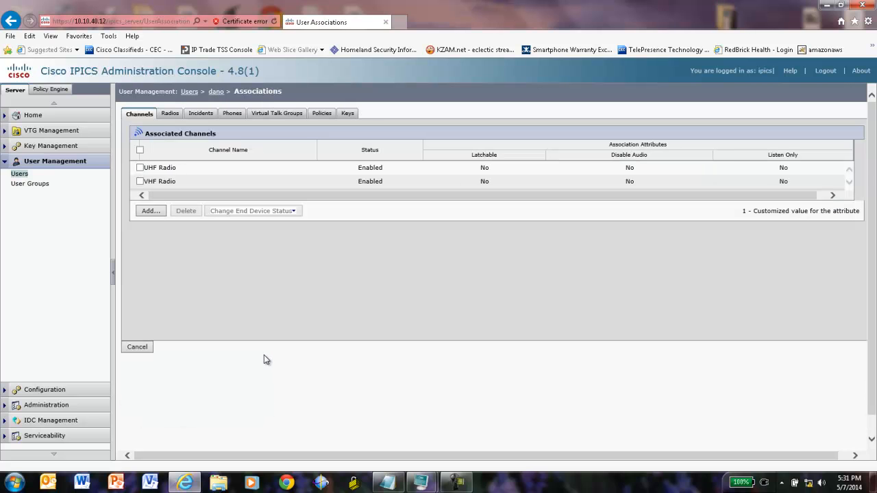
pyautogui.click(190, 94)
pyautogui.click(146, 254)
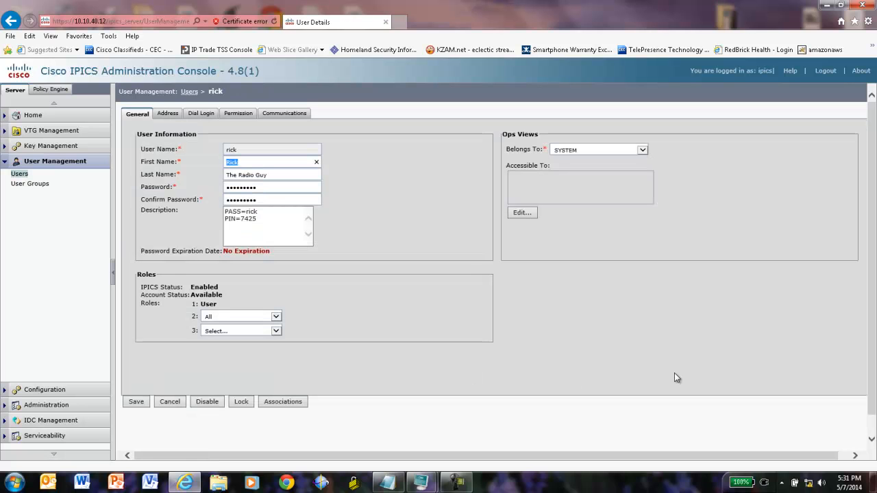